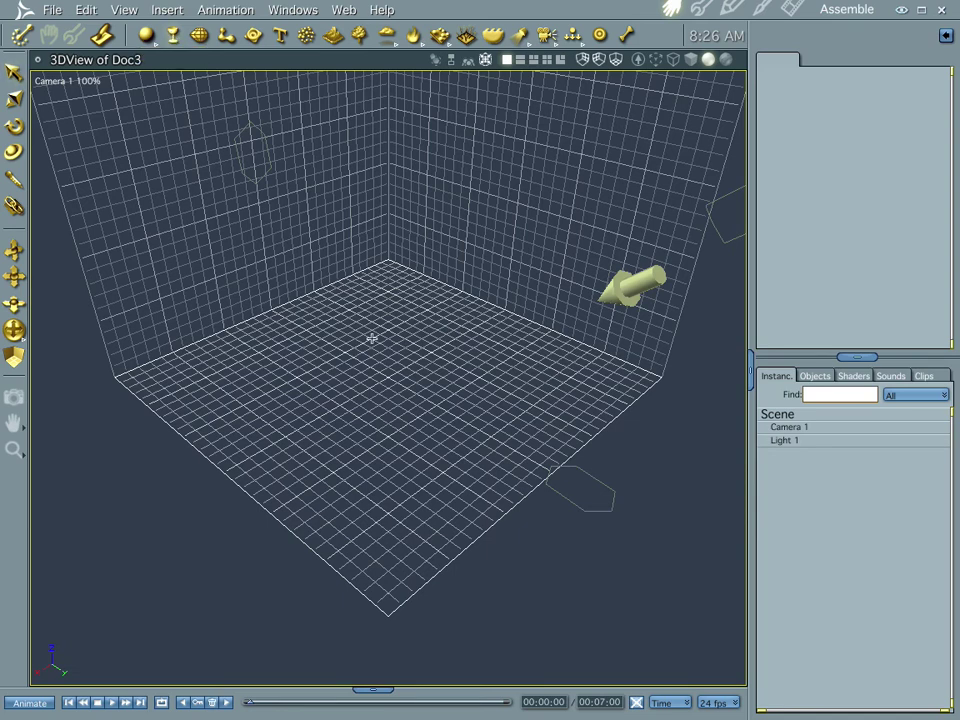
Insert a spline object into Doc3 and enter its Model room editing view.
{"action": "left_click", "coordinate": [388, 375]}
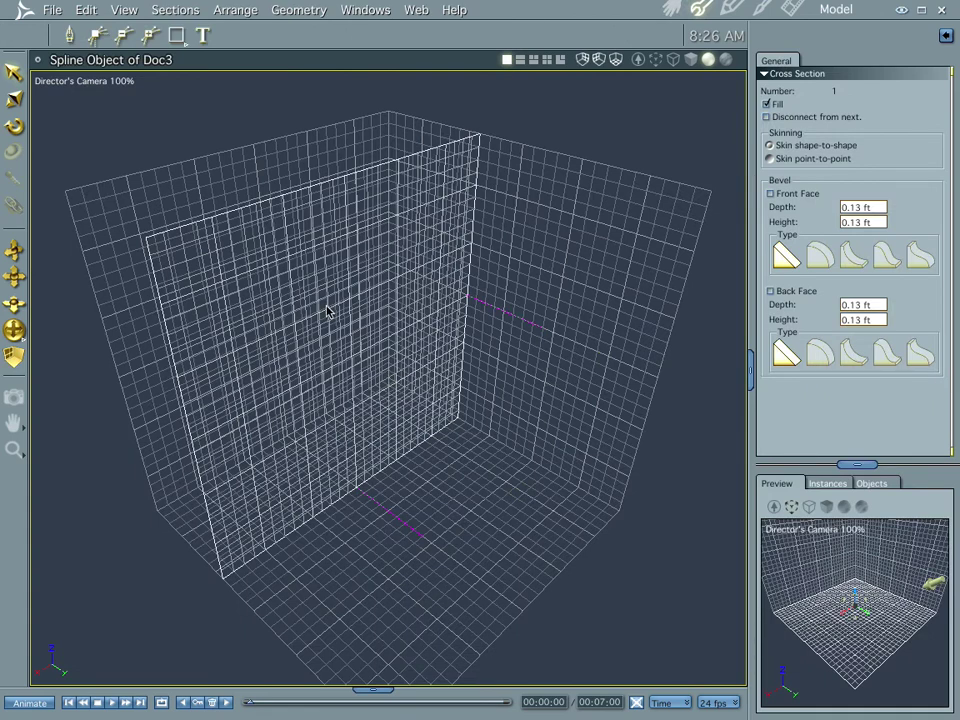
Draw an 8-sided polygon cross-section, extruding a red octagonal prism 5.50 ft wide.
{"action": "left_click", "coordinate": [178, 36]}
{"action": "left_click_drag", "start_coordinate": [181, 38], "coordinate": [177, 147]}
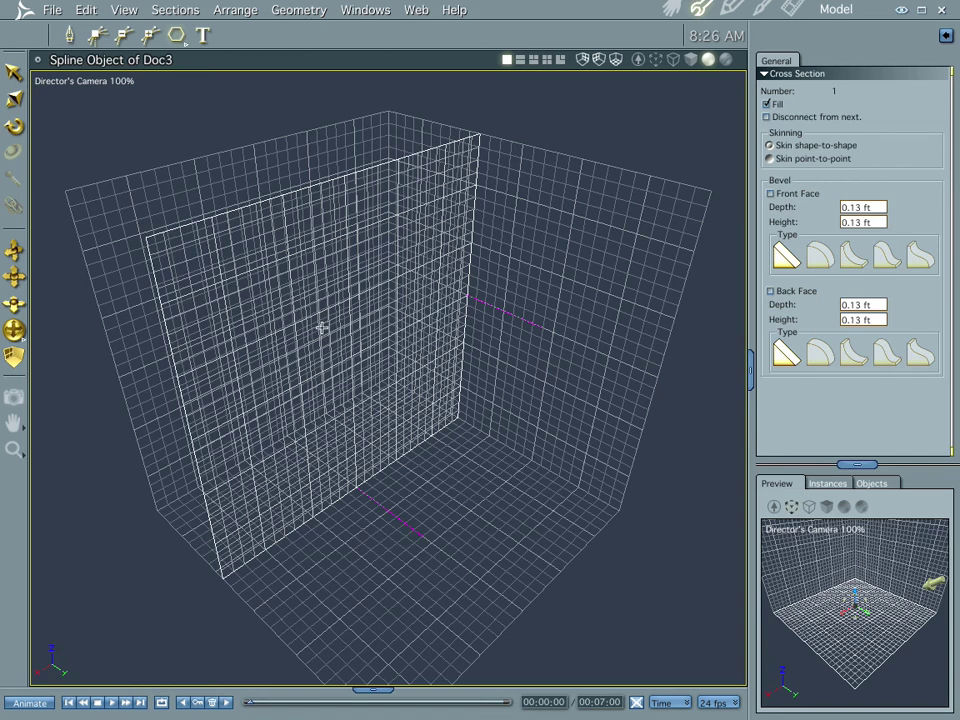
{"action": "left_click_drag", "start_coordinate": [257, 281], "coordinate": [375, 369]}
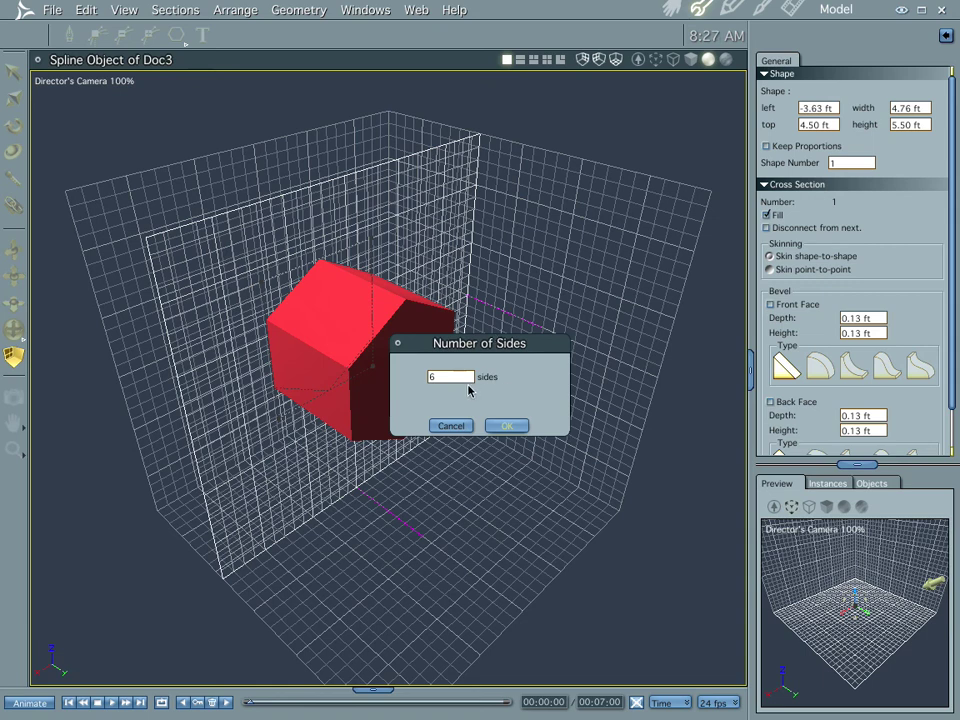
{"action": "double_click", "coordinate": [445, 377]}
{"action": "key", "text": "Return"}
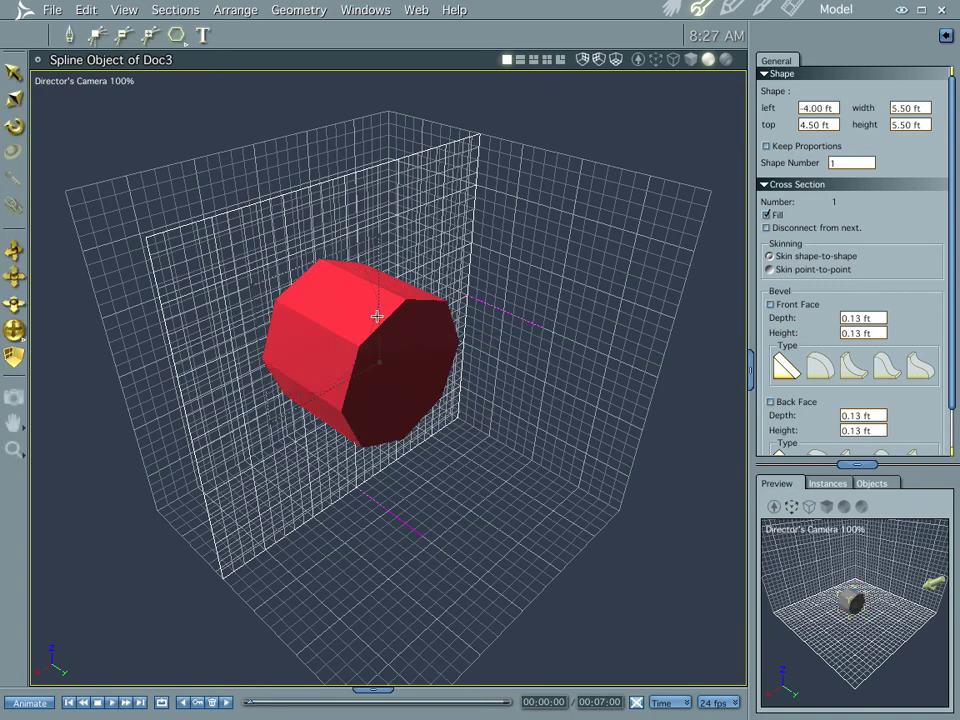
Resize the octagon cross-section to 1.00 ft by 1.00 ft and centre it on the axes.
{"action": "left_click", "coordinate": [15, 90]}
{"action": "left_click", "coordinate": [924, 107]}
{"action": "type", "text": "1"}
{"action": "key", "text": "Tab"}
{"action": "type", "text": "1"}
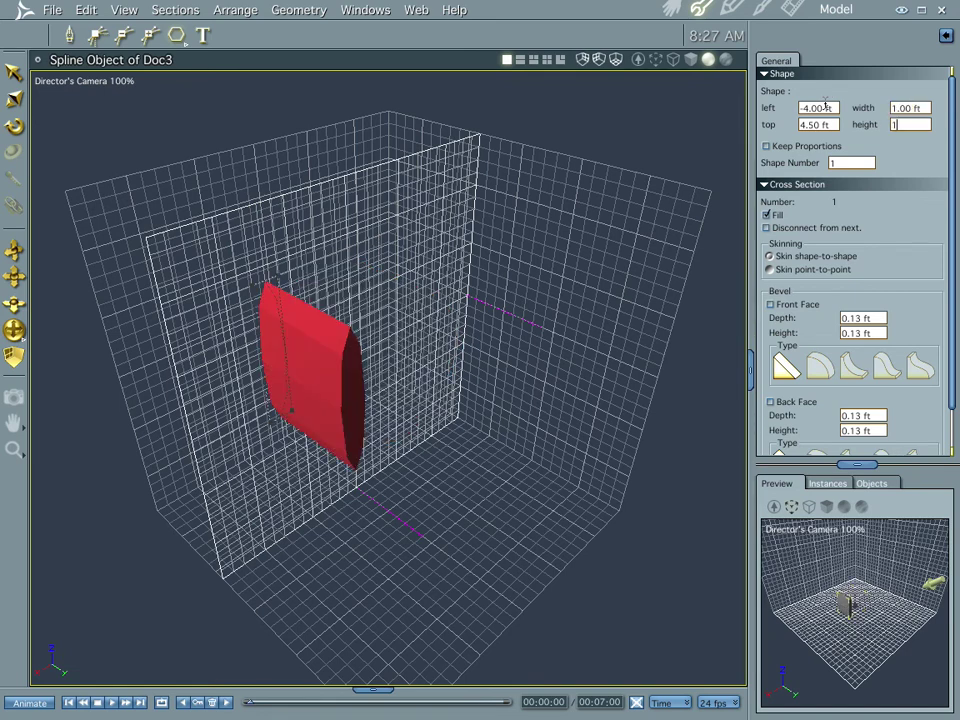
{"action": "key", "text": "Return"}
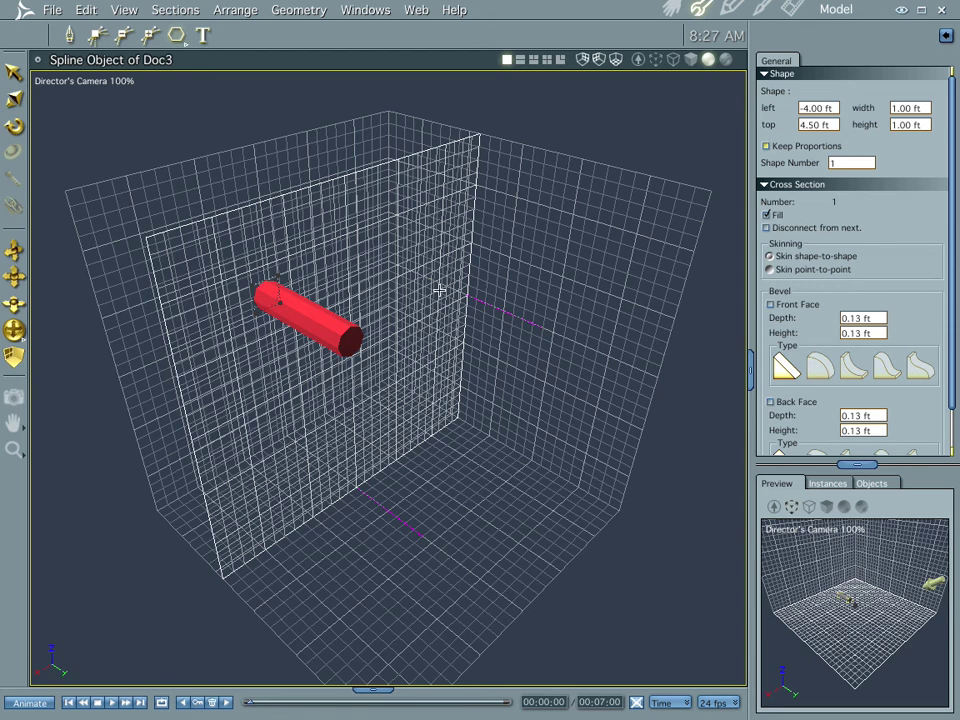
{"action": "key", "text": "ctrl+shift+c"}
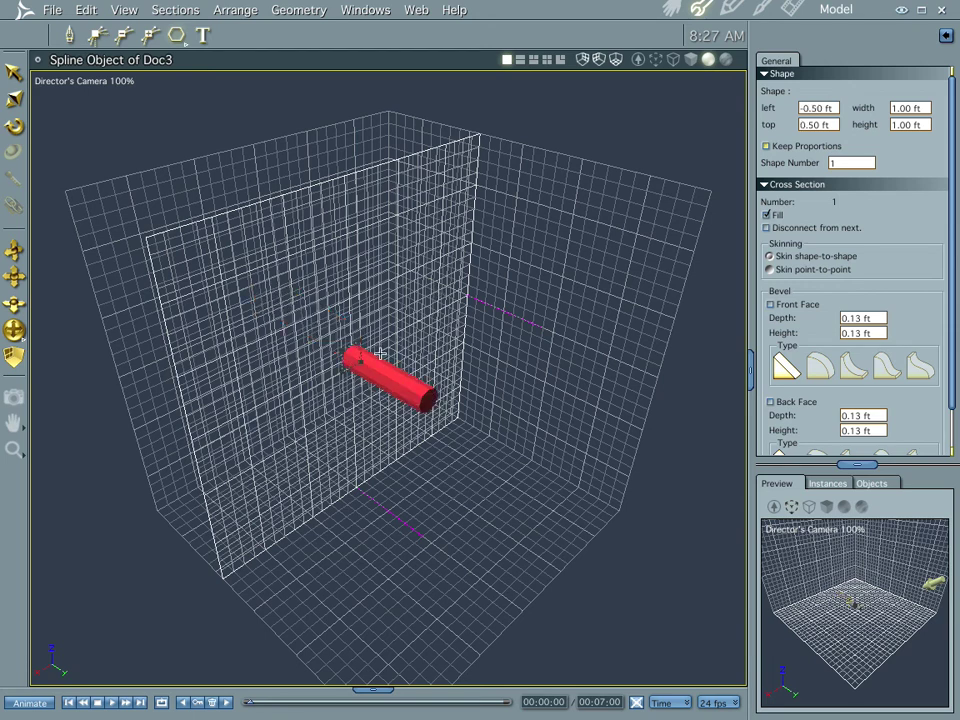
Apply the Geometry > Extrusion Preset > Torus preset, 0.29 ft from the axis, to form a ring.
{"action": "left_click", "coordinate": [297, 12]}
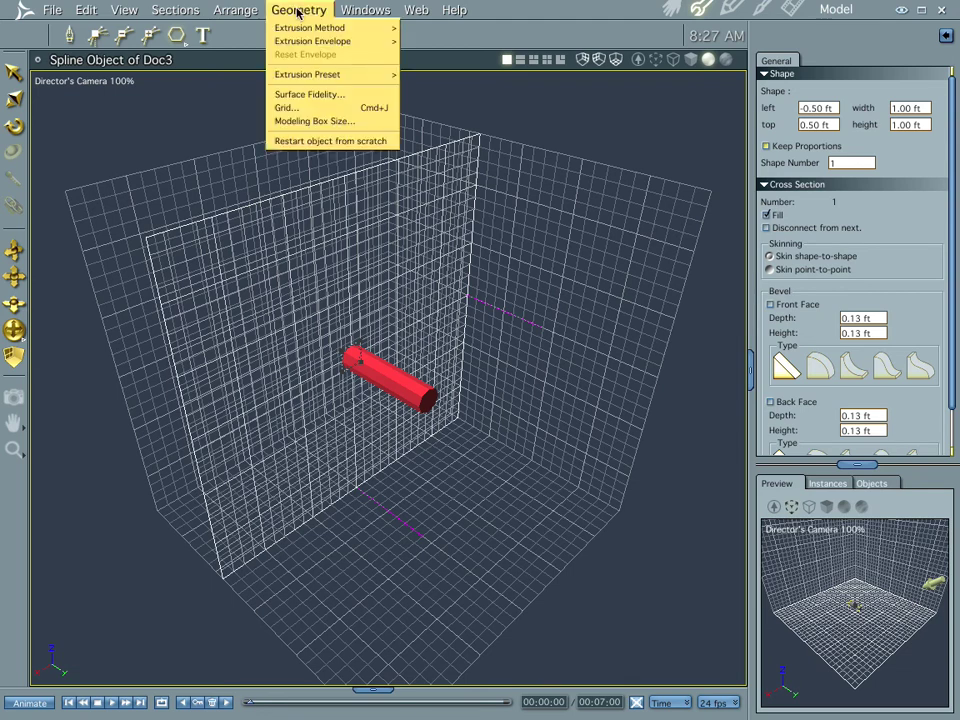
{"action": "mouse_move", "coordinate": [301, 28]}
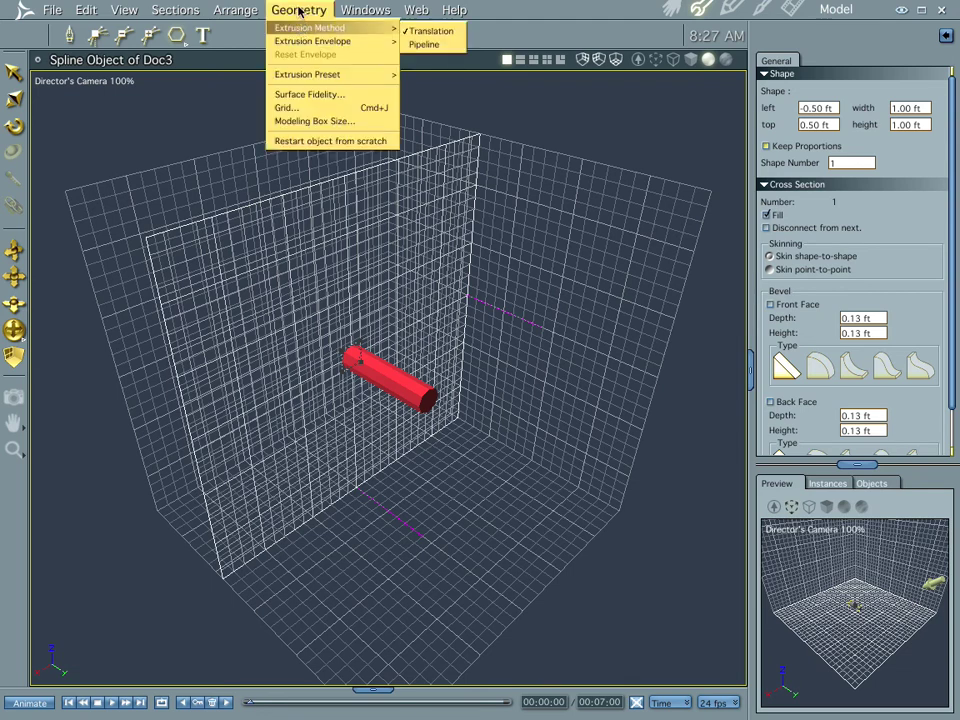
{"action": "mouse_move", "coordinate": [317, 76]}
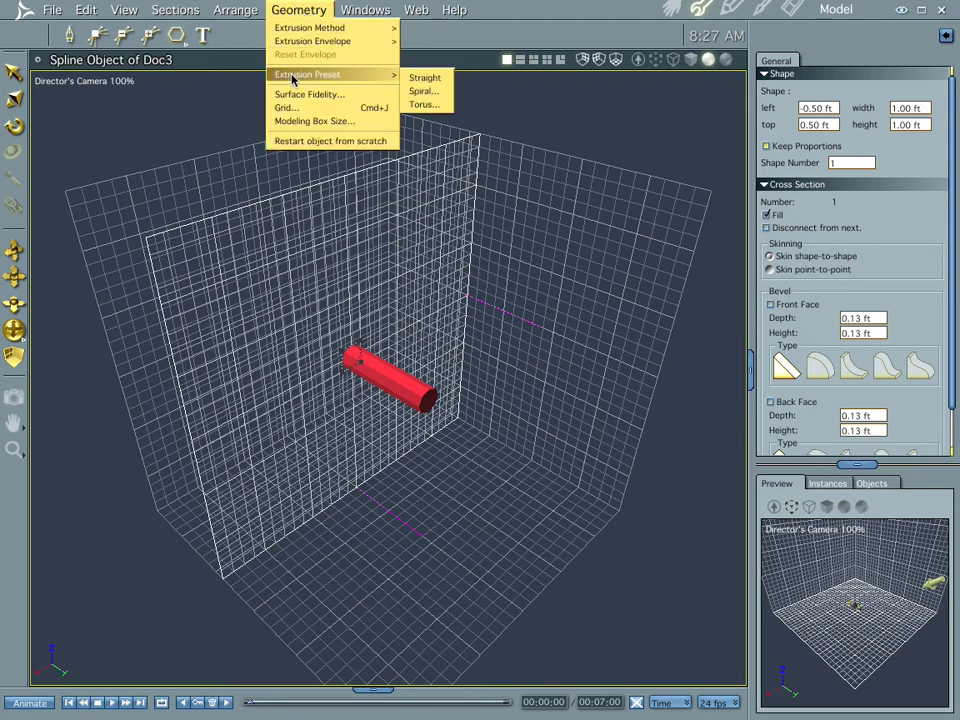
{"action": "left_click", "coordinate": [425, 106]}
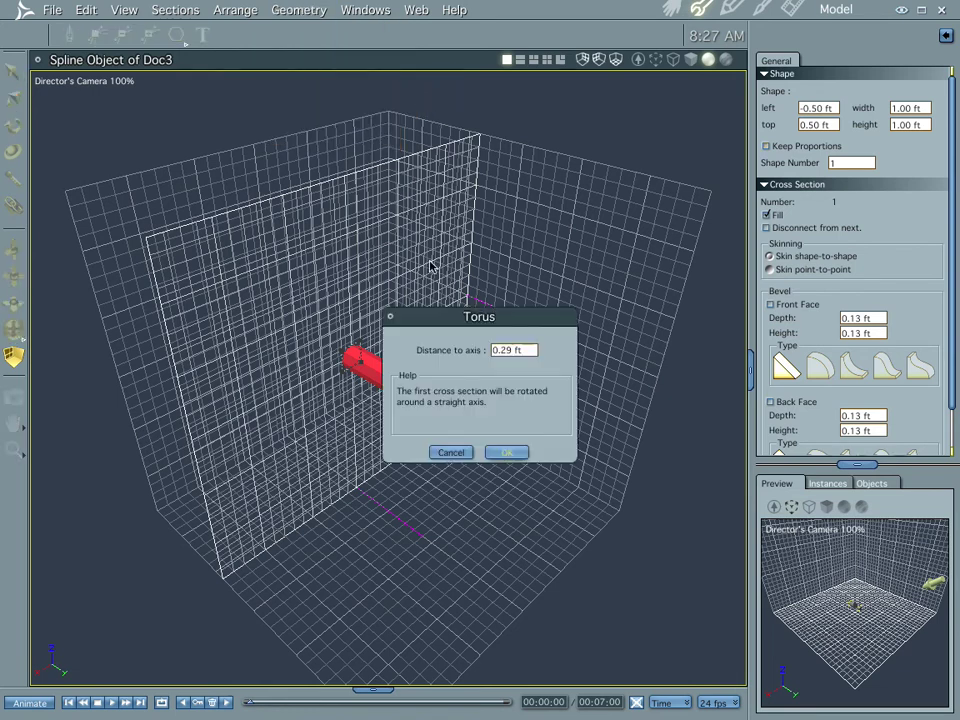
{"action": "left_click", "coordinate": [505, 453]}
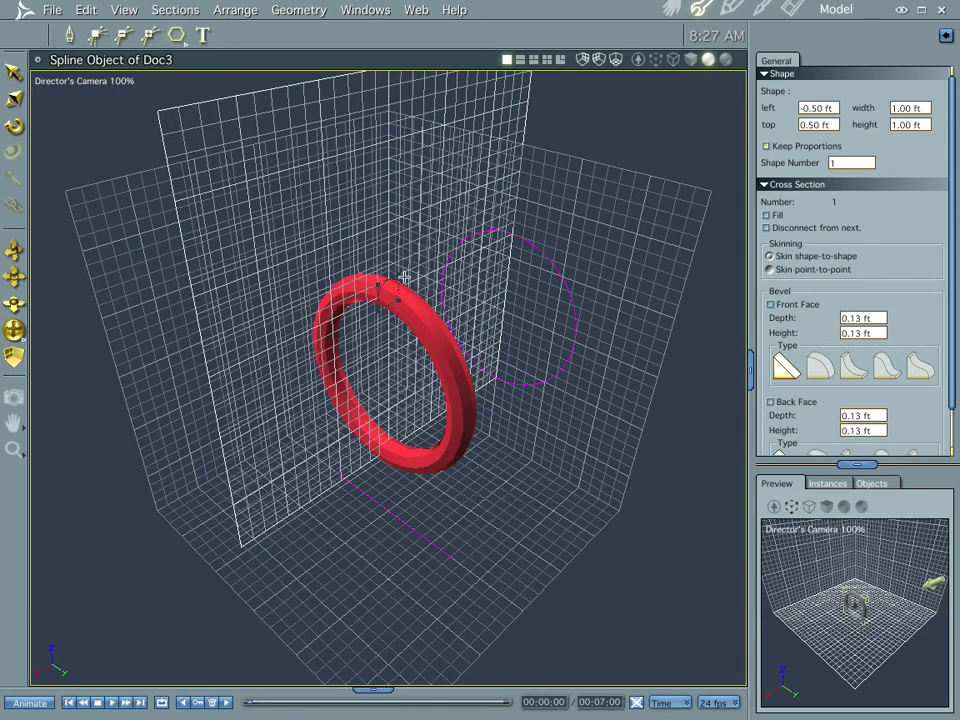
{"action": "left_click_drag", "start_coordinate": [397, 274], "coordinate": [406, 261]}
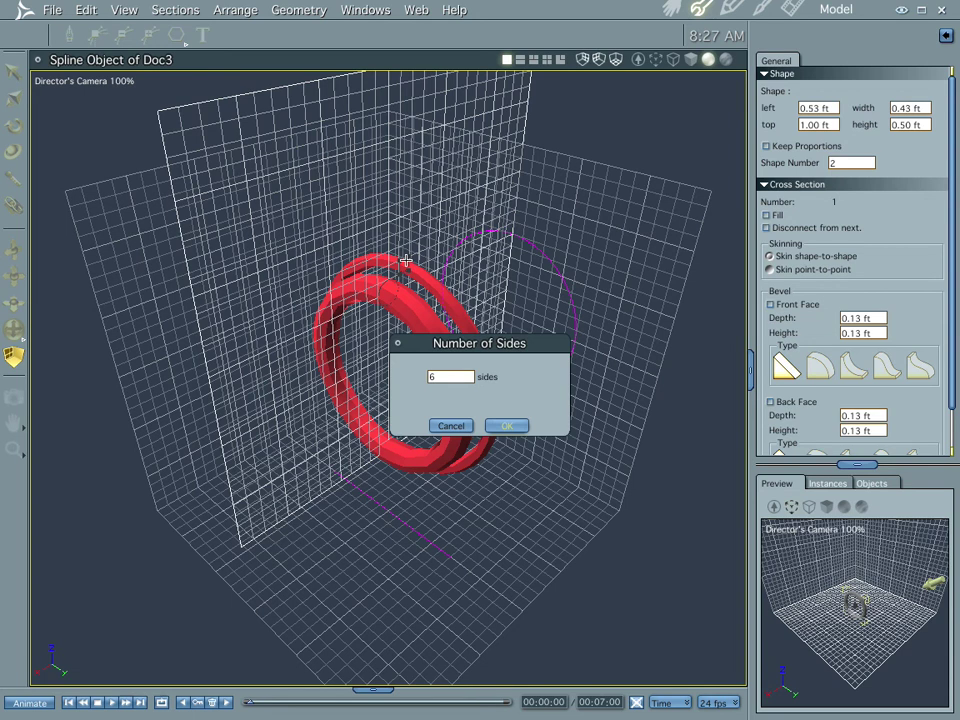
{"action": "left_click", "coordinate": [450, 425]}
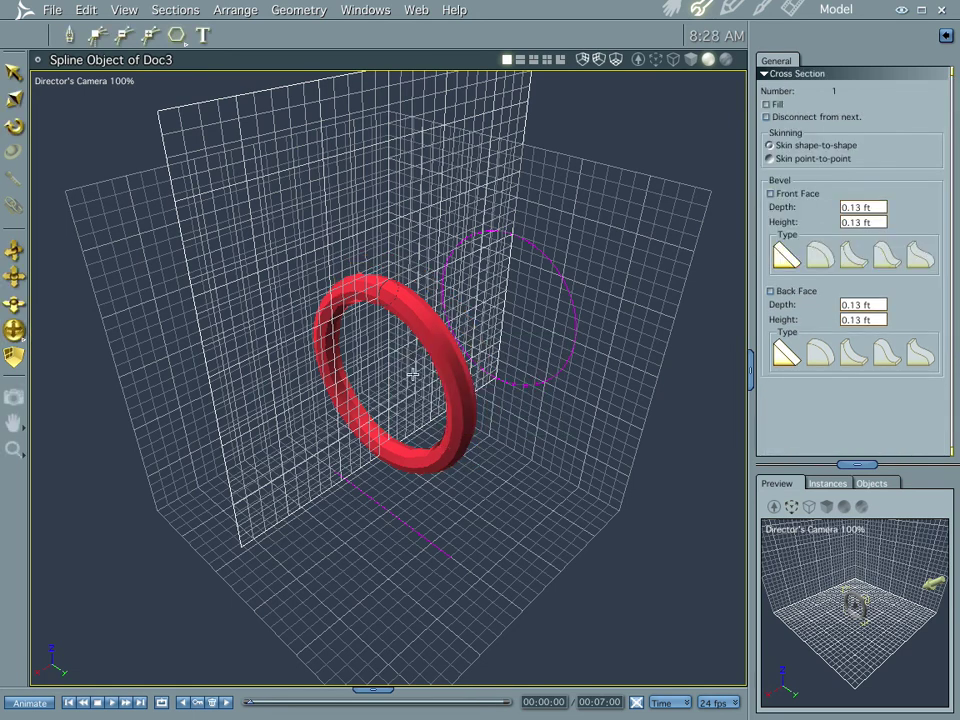
{"action": "left_click_drag", "start_coordinate": [405, 318], "coordinate": [388, 285]}
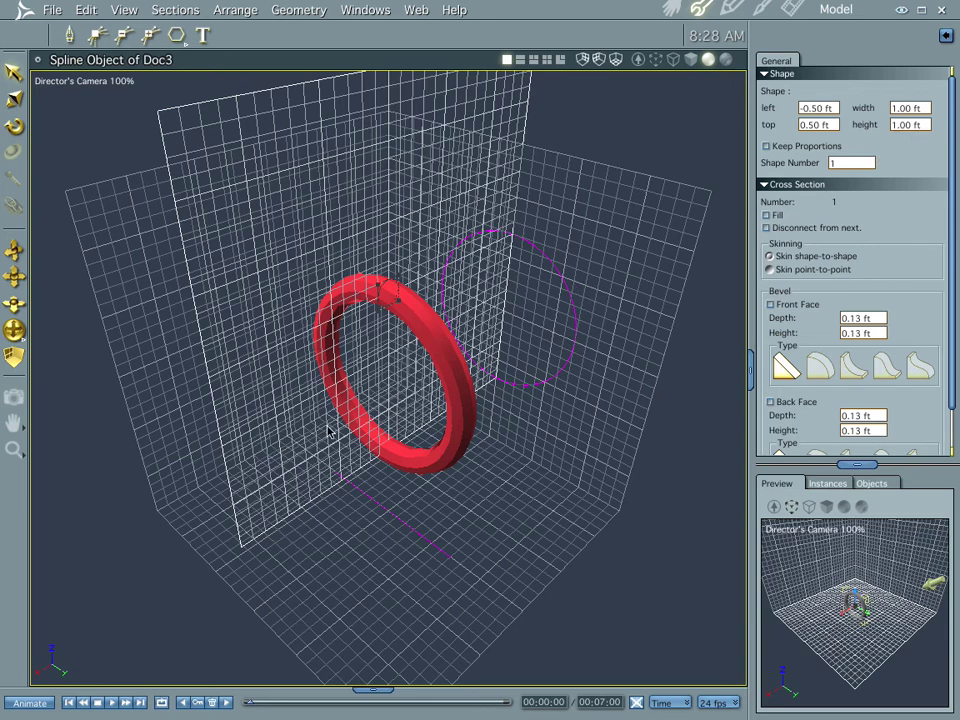
{"action": "left_click", "coordinate": [576, 346]}
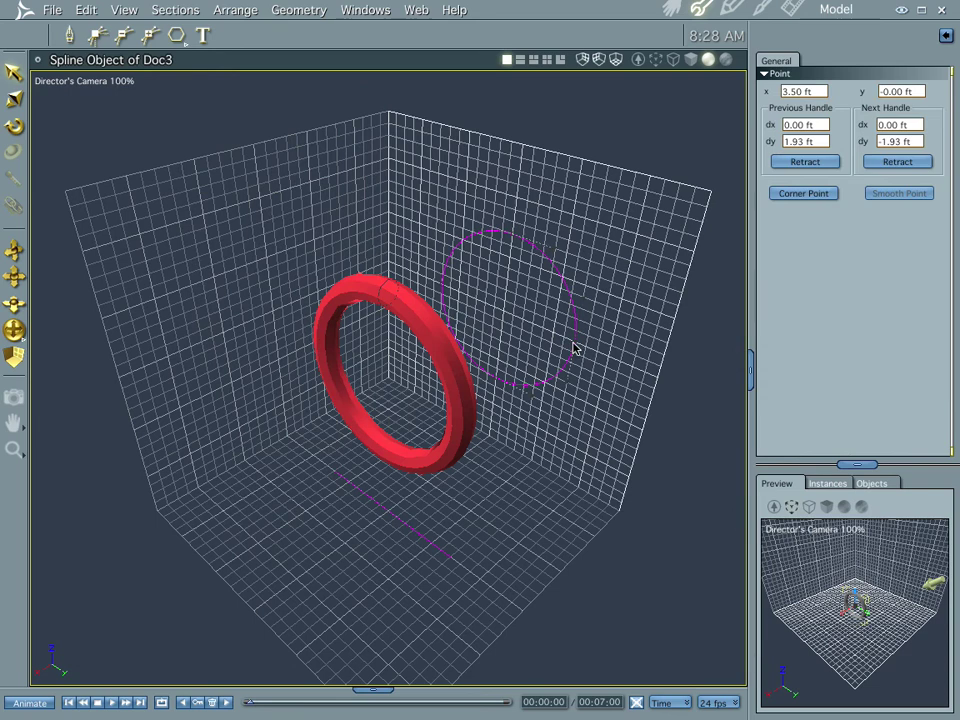
Move the path's right point to 3.00 ft, left to -2.50 ft and bottom to -4.00 ft.
{"action": "left_click_drag", "start_coordinate": [570, 344], "coordinate": [564, 340]}
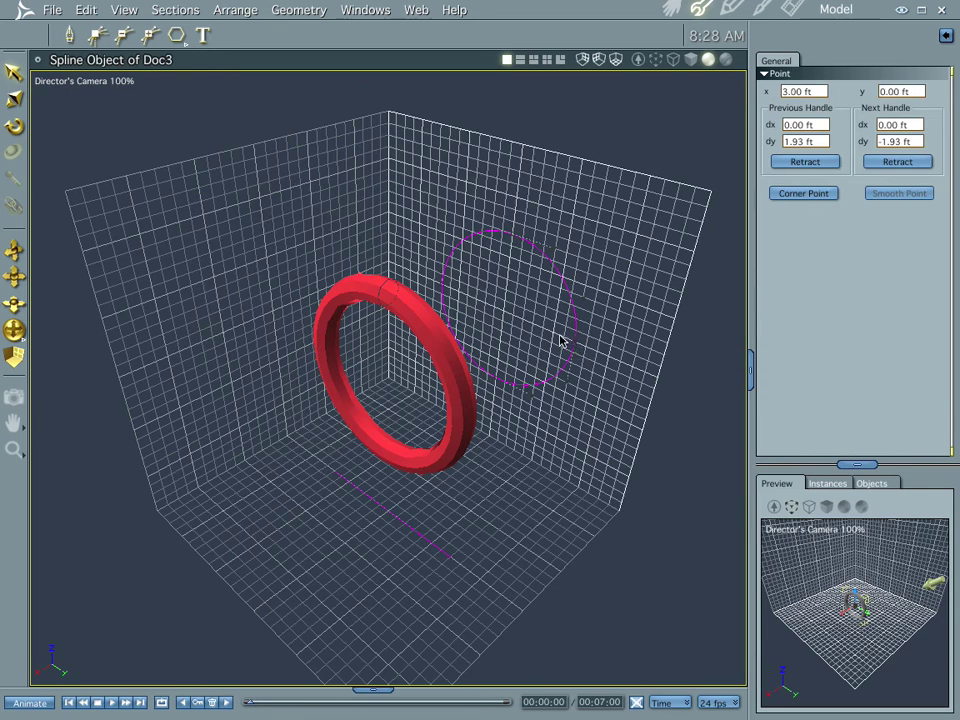
{"action": "left_click", "coordinate": [444, 288]}
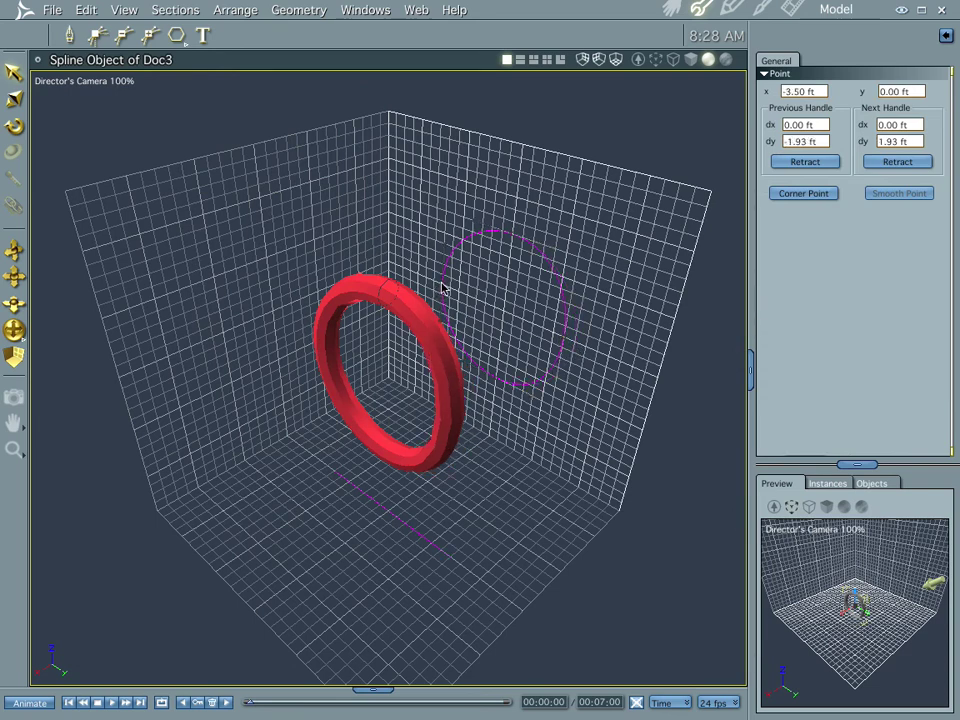
{"action": "left_click_drag", "start_coordinate": [453, 295], "coordinate": [461, 296]}
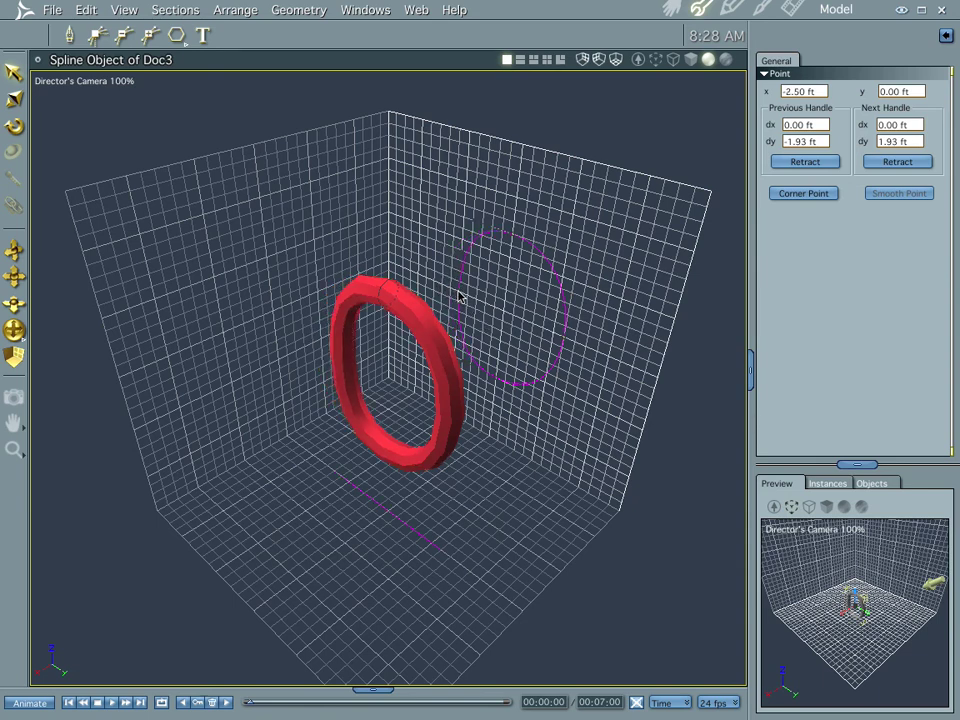
{"action": "left_click", "coordinate": [510, 250]}
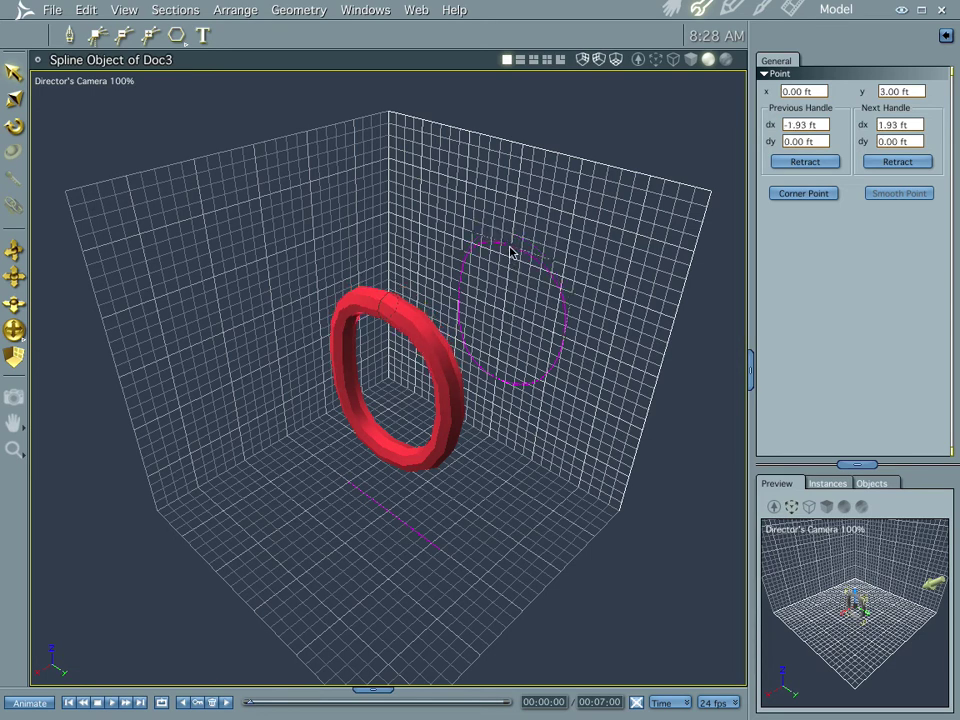
{"action": "left_click", "coordinate": [500, 410]}
{"action": "left_click_drag", "start_coordinate": [498, 383], "coordinate": [497, 392]}
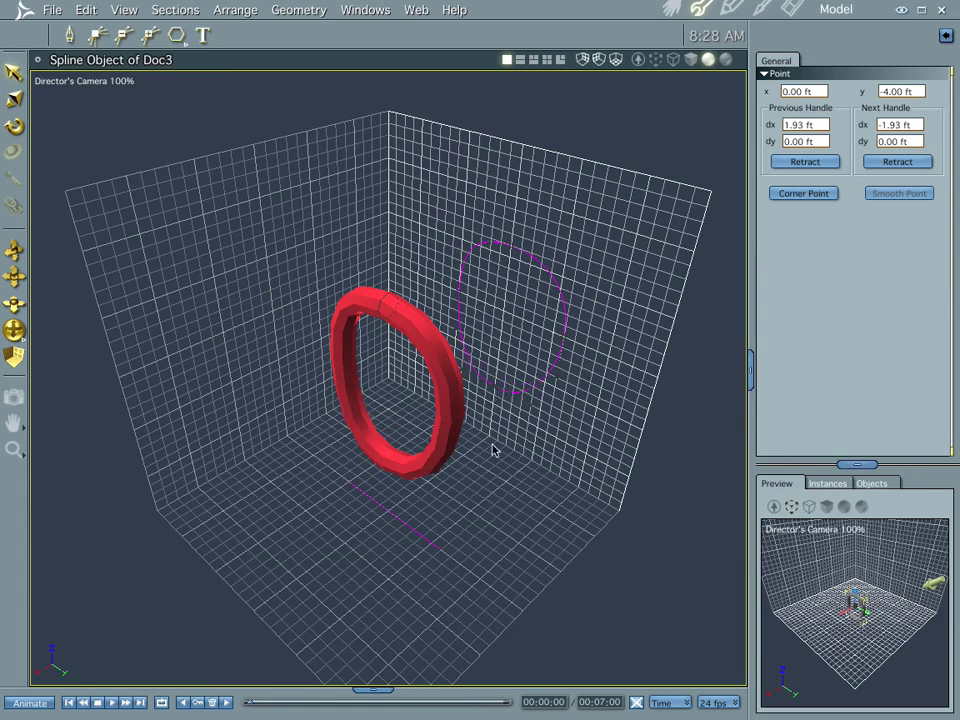
{"action": "left_click", "coordinate": [563, 338]}
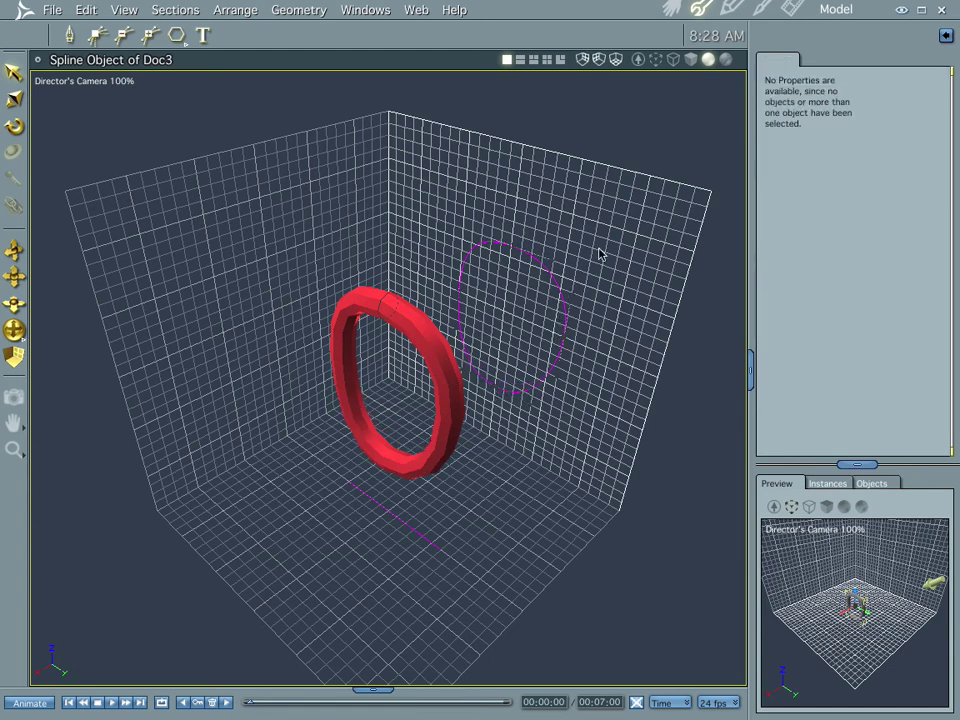
In the Assemble room, raise the oval ring well above the floor and duplicate it.
{"action": "left_click", "coordinate": [670, 10]}
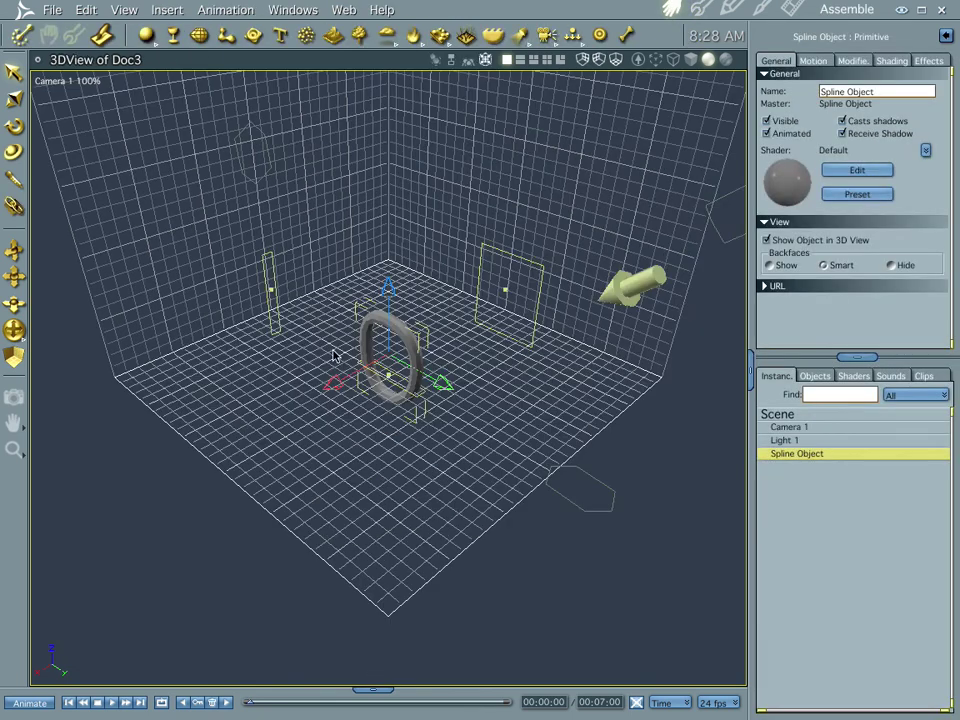
{"action": "left_click_drag", "start_coordinate": [388, 288], "coordinate": [387, 188]}
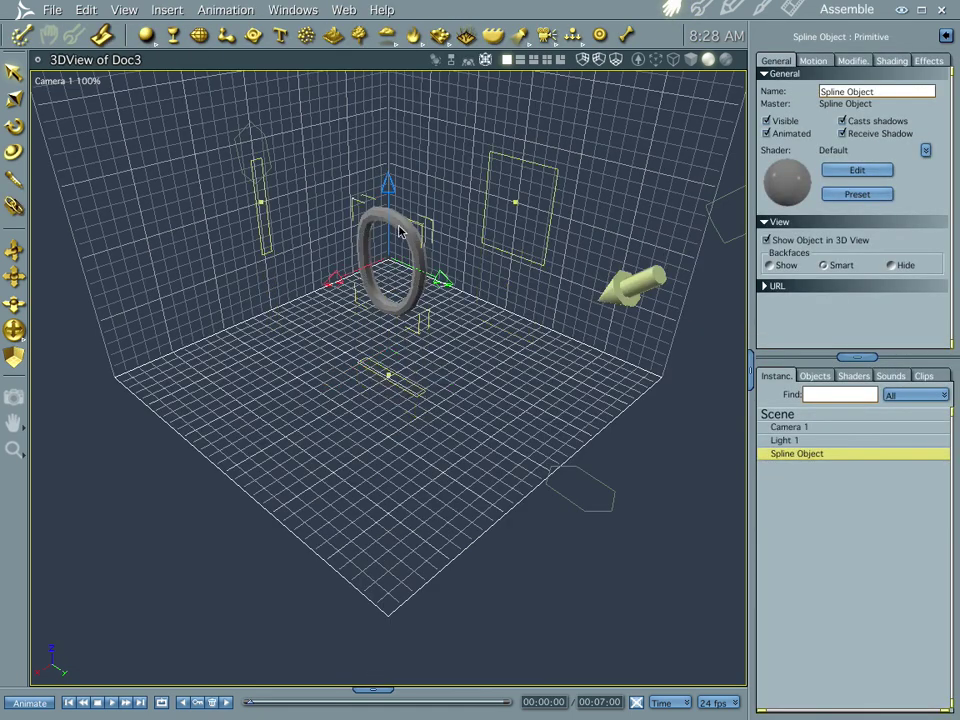
{"action": "middle_click_drag", "start_coordinate": [357, 420], "coordinate": [436, 367]}
{"action": "middle_click_drag", "start_coordinate": [465, 420], "coordinate": [484, 403]}
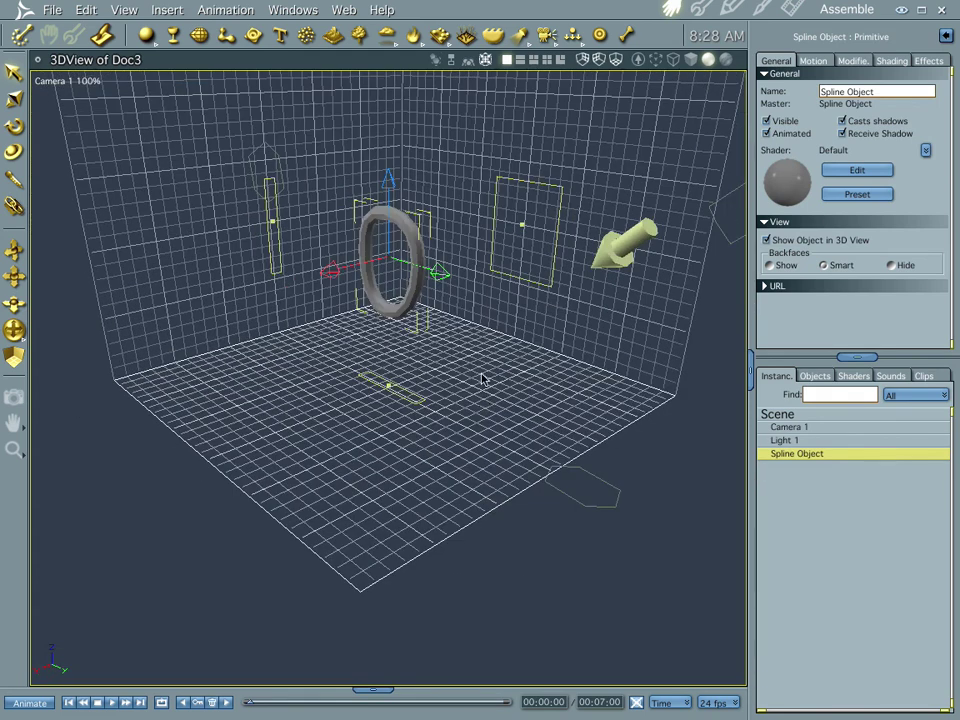
{"action": "left_click_drag", "start_coordinate": [390, 181], "coordinate": [391, 97]}
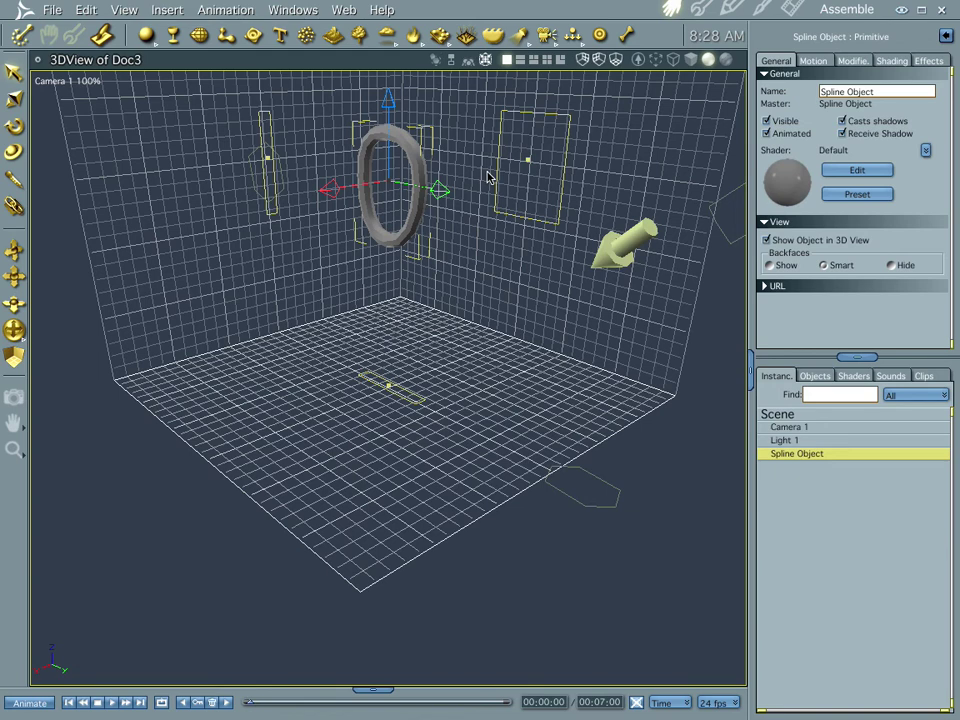
{"action": "key", "text": "ctrl+d"}
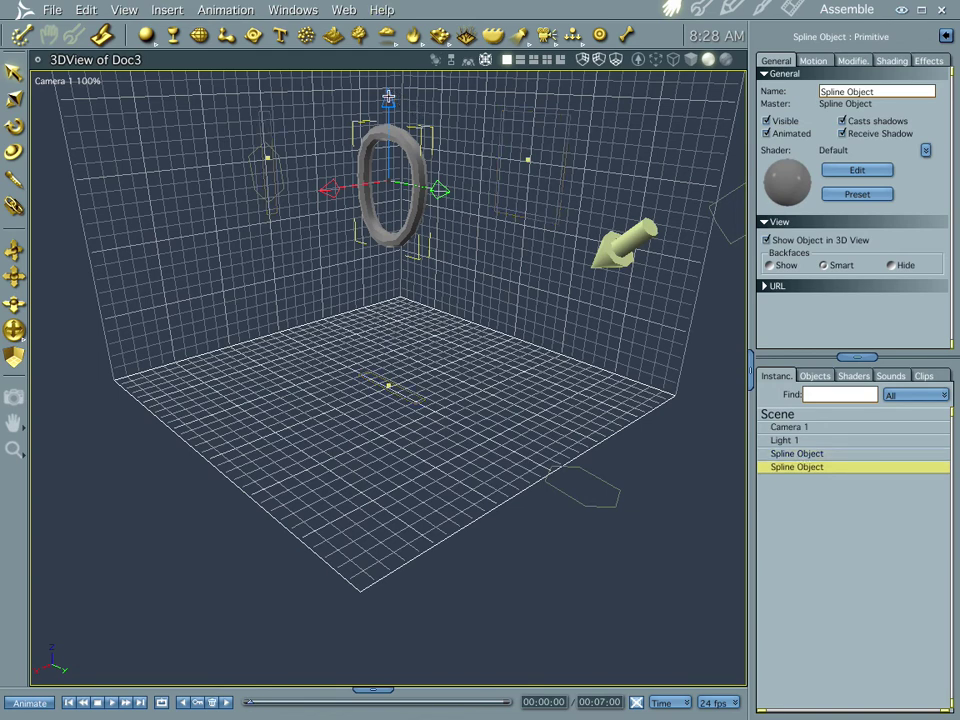
Lower the copy to overlap the first ring and rotate it 90° about Z.
{"action": "left_click_drag", "start_coordinate": [388, 97], "coordinate": [388, 170]}
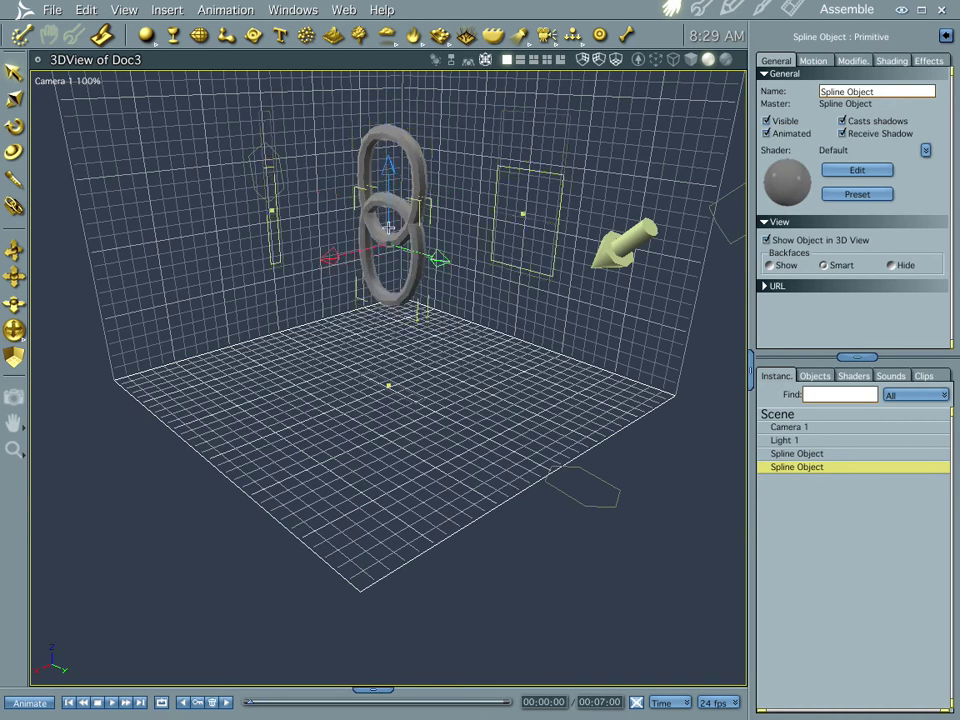
{"action": "left_click", "coordinate": [815, 62]}
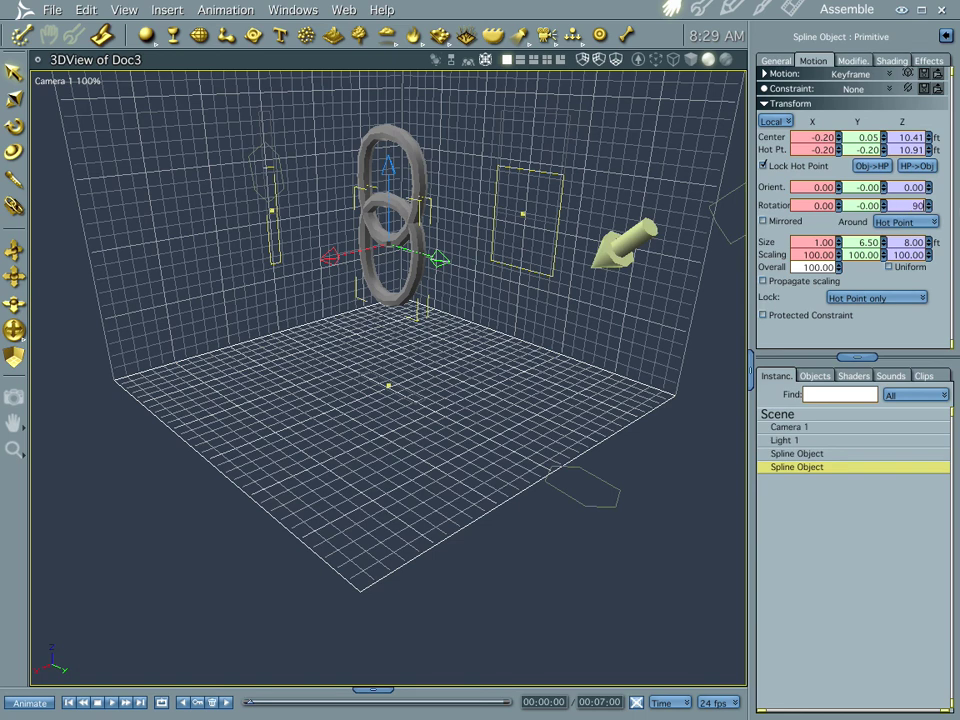
{"action": "key", "text": "Return"}
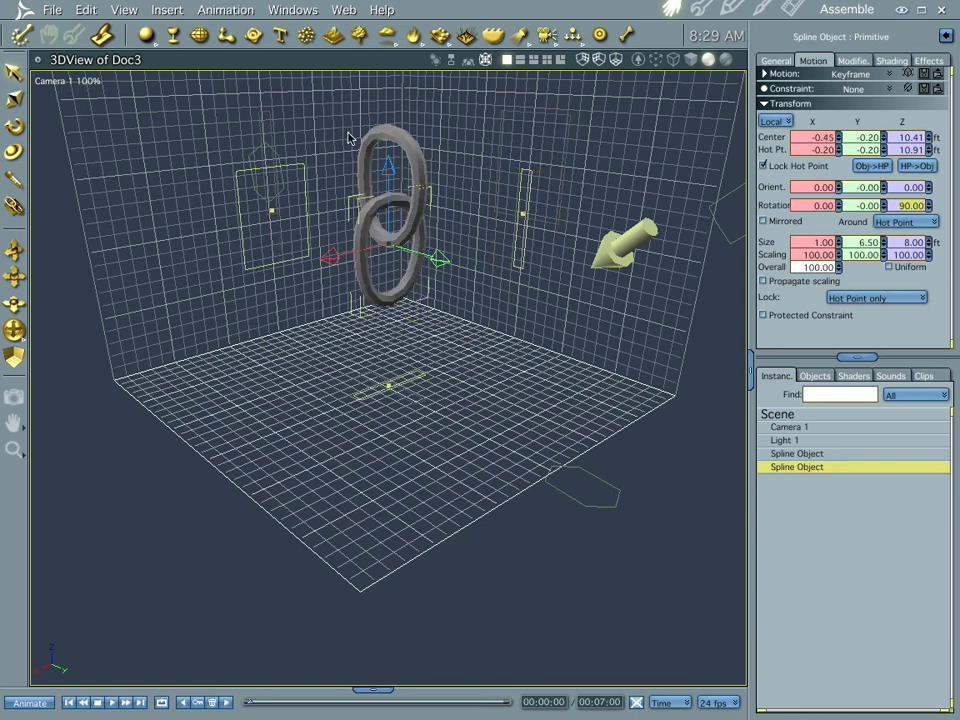
Duplicate the two interlocking rings and position the copies below to make four links.
{"action": "left_click", "coordinate": [799, 454]}
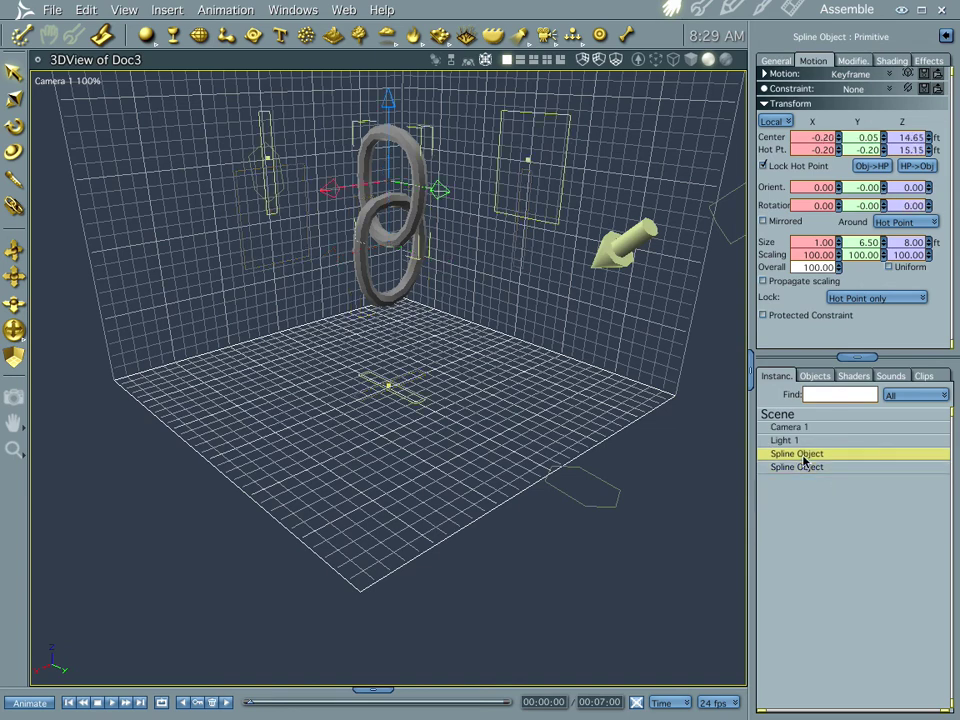
{"action": "left_click", "coordinate": [803, 468], "text": "shift"}
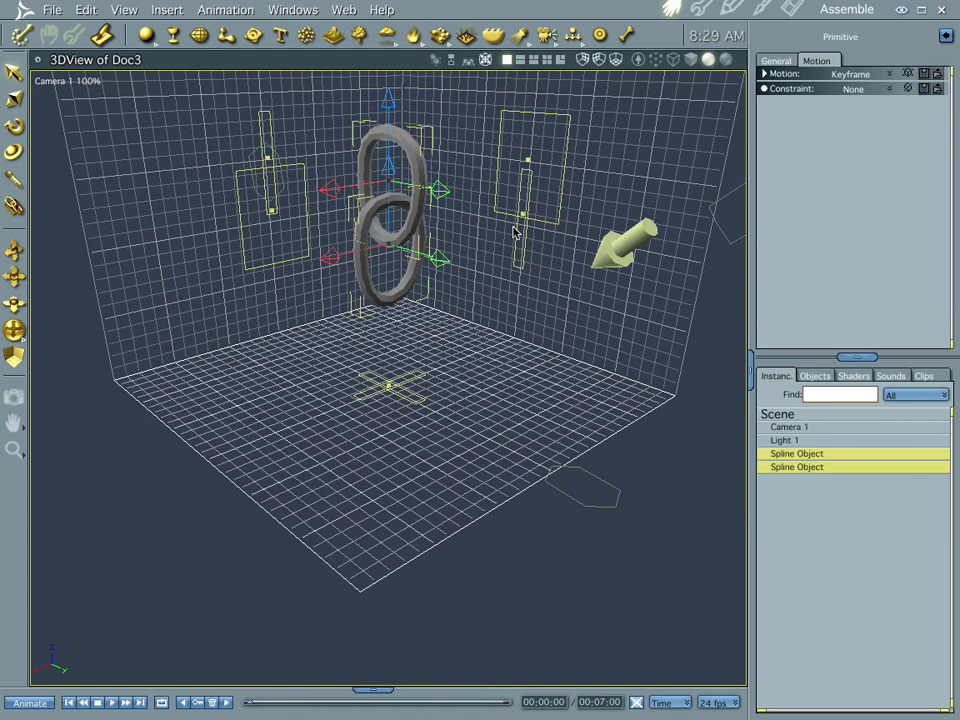
{"action": "key", "text": "ctrl+d"}
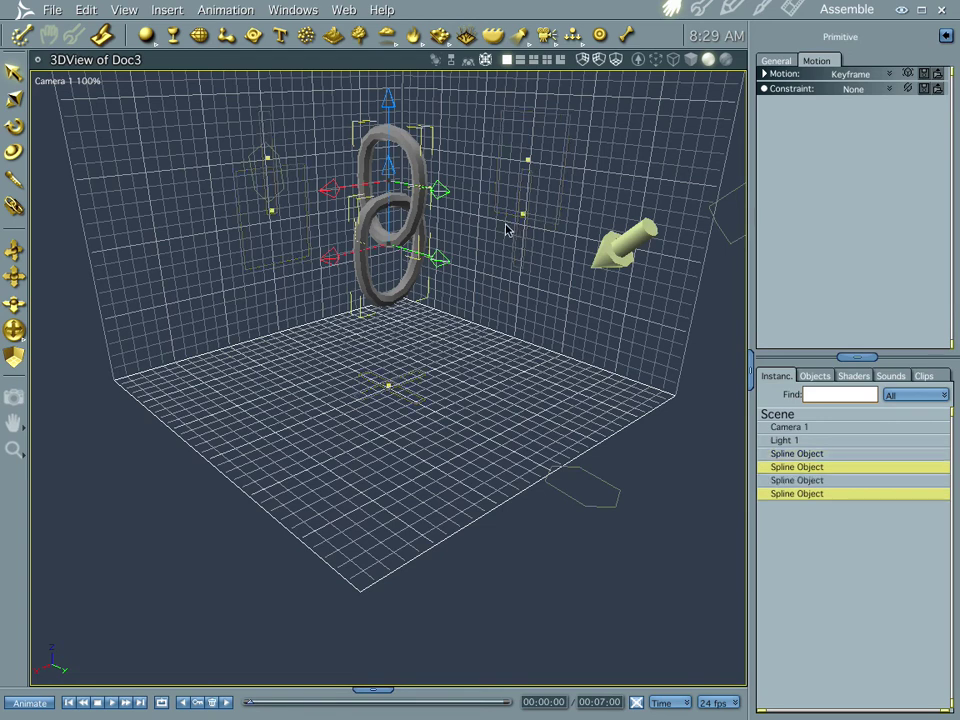
{"action": "left_click_drag", "start_coordinate": [389, 97], "coordinate": [388, 272]}
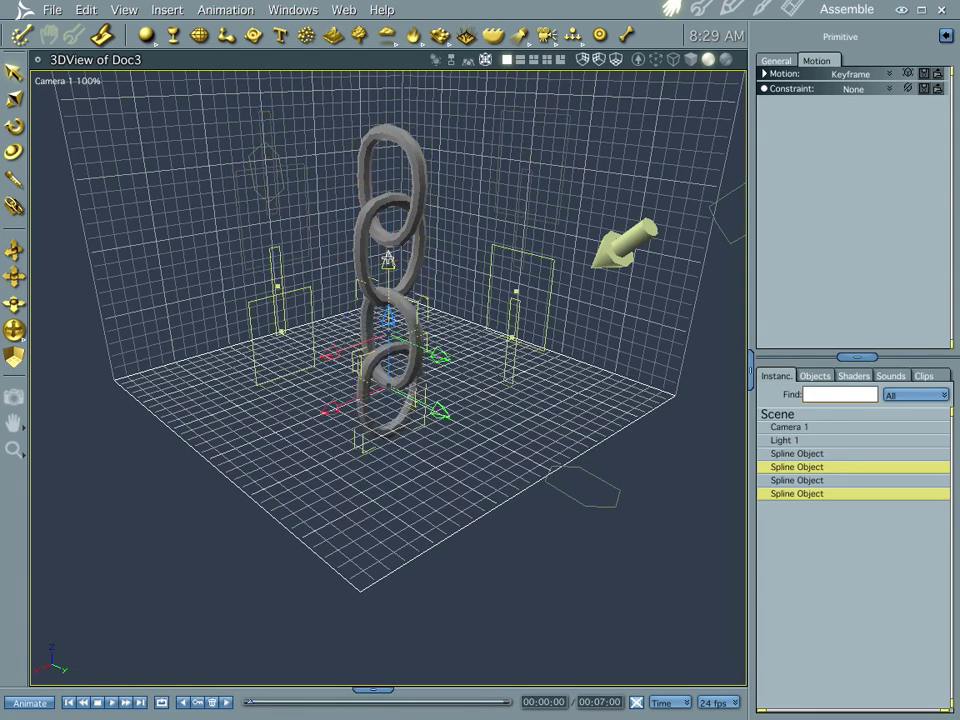
{"action": "key", "text": "ctrl+z"}
{"action": "key", "text": "ctrl+z"}
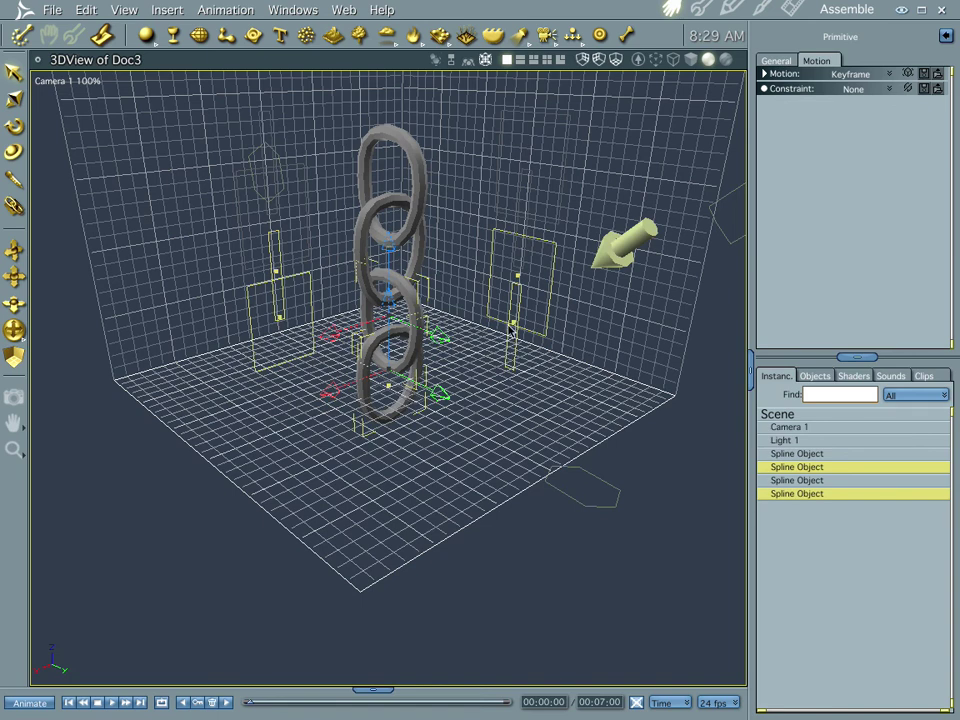
Duplicate all four rings and move the copies below, giving an eight-link chain.
{"action": "left_click", "coordinate": [799, 454]}
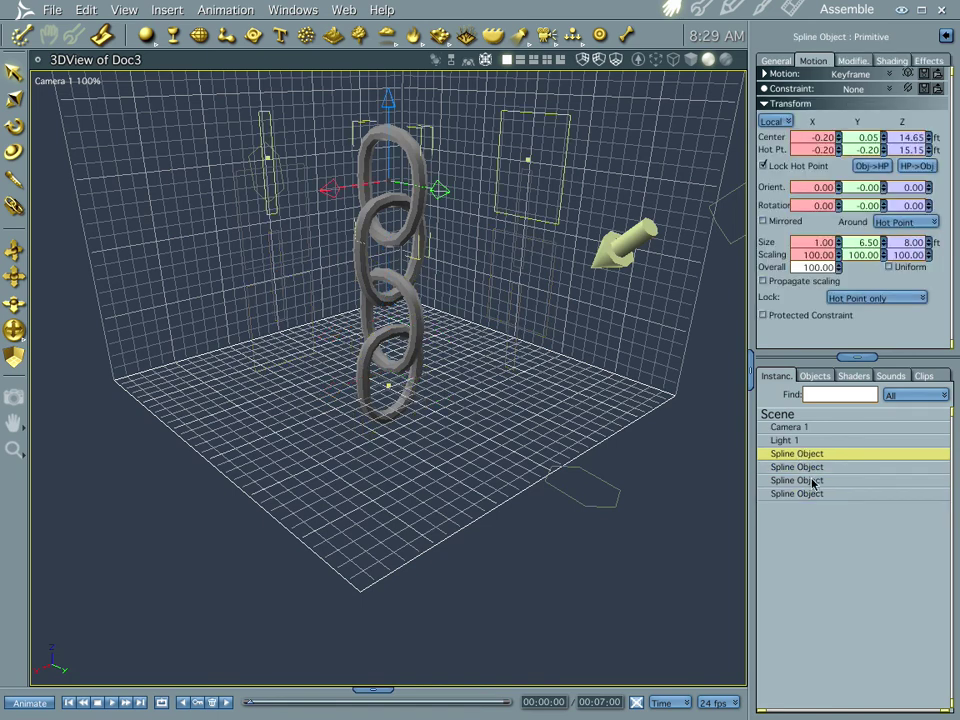
{"action": "left_click", "coordinate": [790, 467], "text": "shift"}
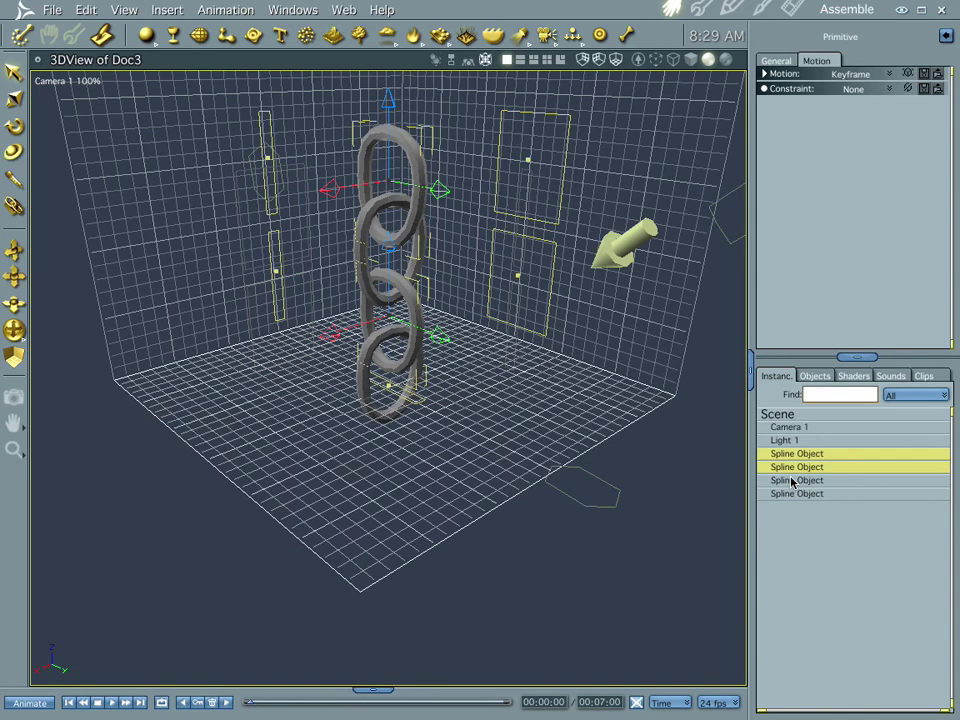
{"action": "left_click", "coordinate": [791, 480], "text": "shift"}
{"action": "left_click", "coordinate": [790, 493], "text": "shift"}
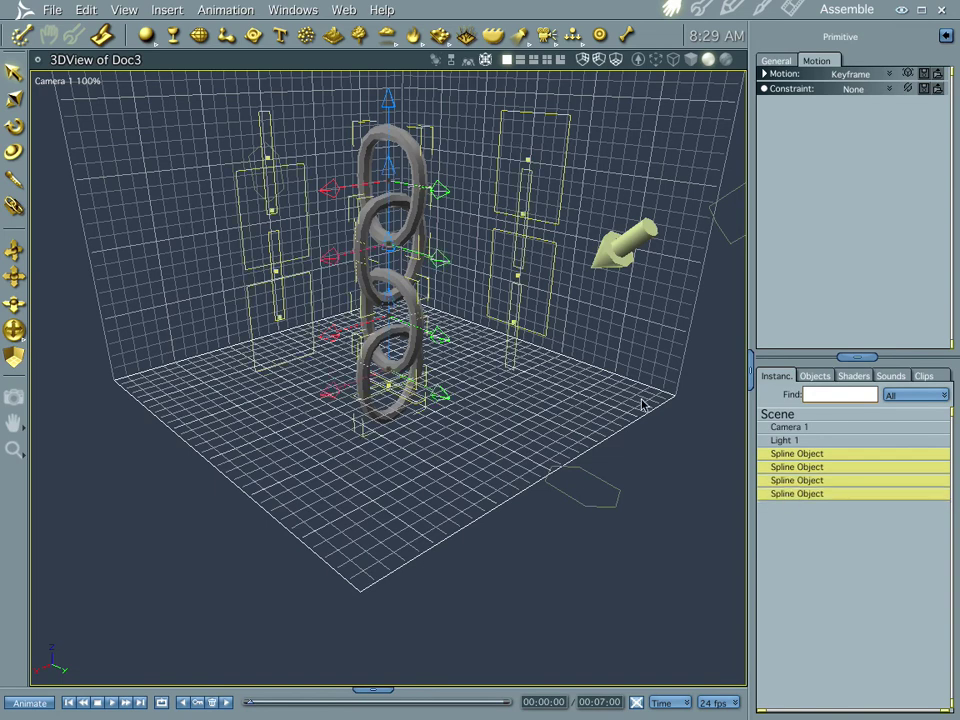
{"action": "key", "text": "ctrl+d"}
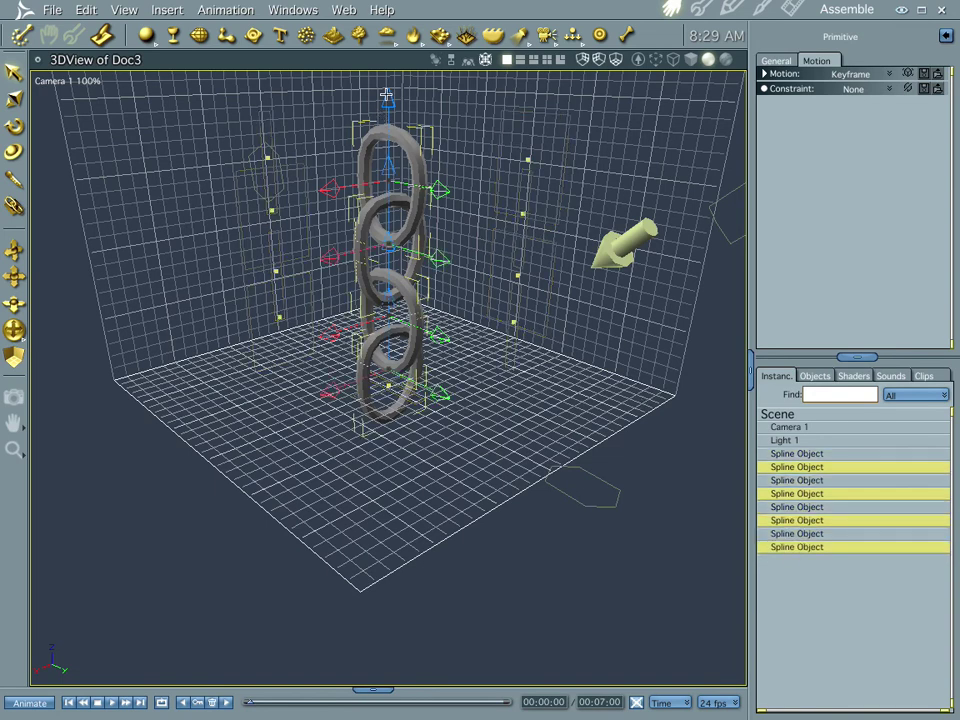
{"action": "left_click_drag", "start_coordinate": [386, 97], "coordinate": [388, 100]}
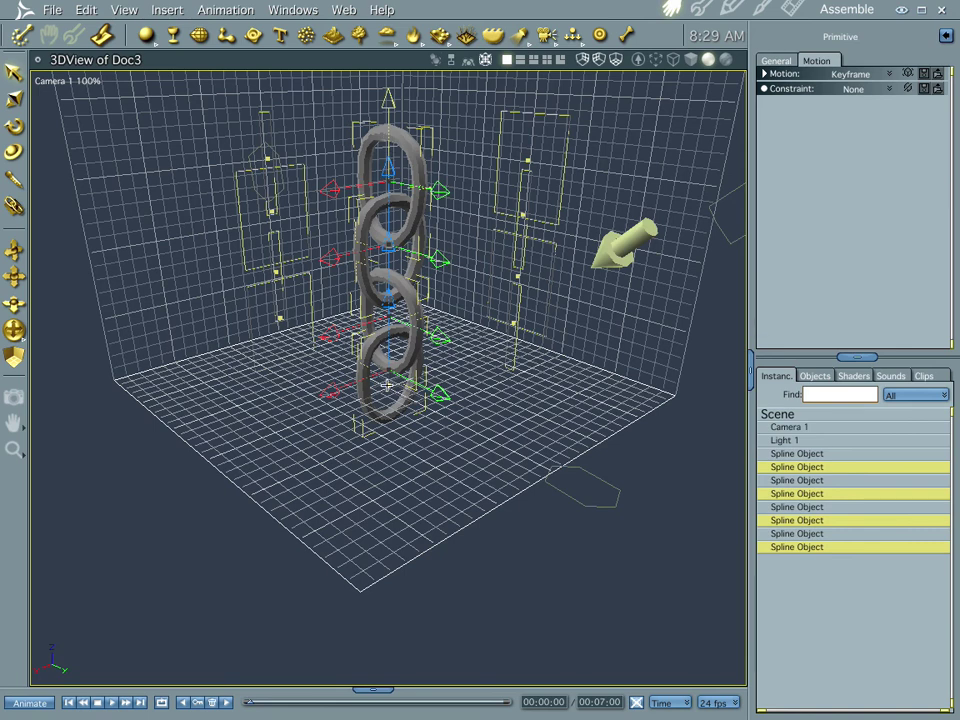
{"action": "left_click_drag", "start_coordinate": [386, 387], "coordinate": [386, 352]}
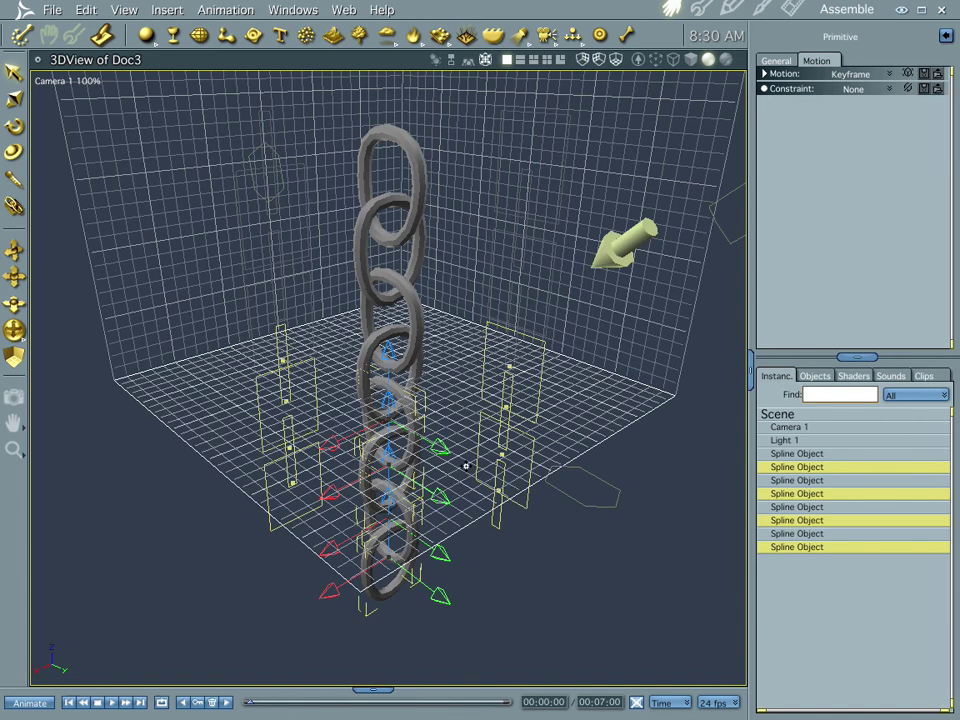
{"action": "middle_click_drag", "start_coordinate": [443, 513], "coordinate": [492, 517]}
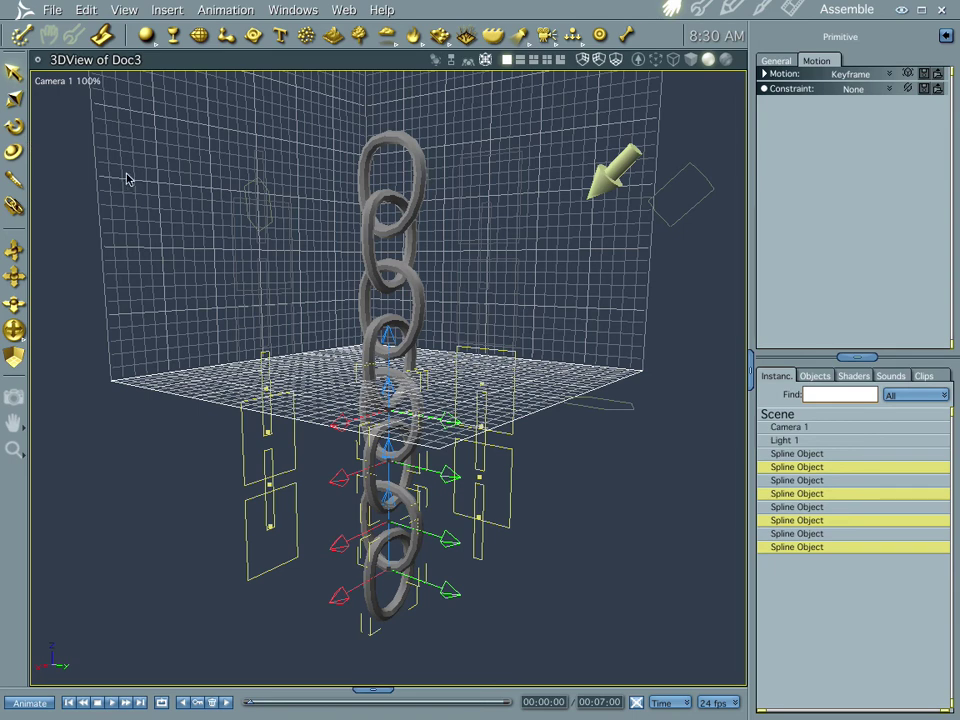
Clear the selection and try picking individual chain links in the 3D view.
{"action": "left_click", "coordinate": [237, 157]}
{"action": "left_click", "coordinate": [397, 148]}
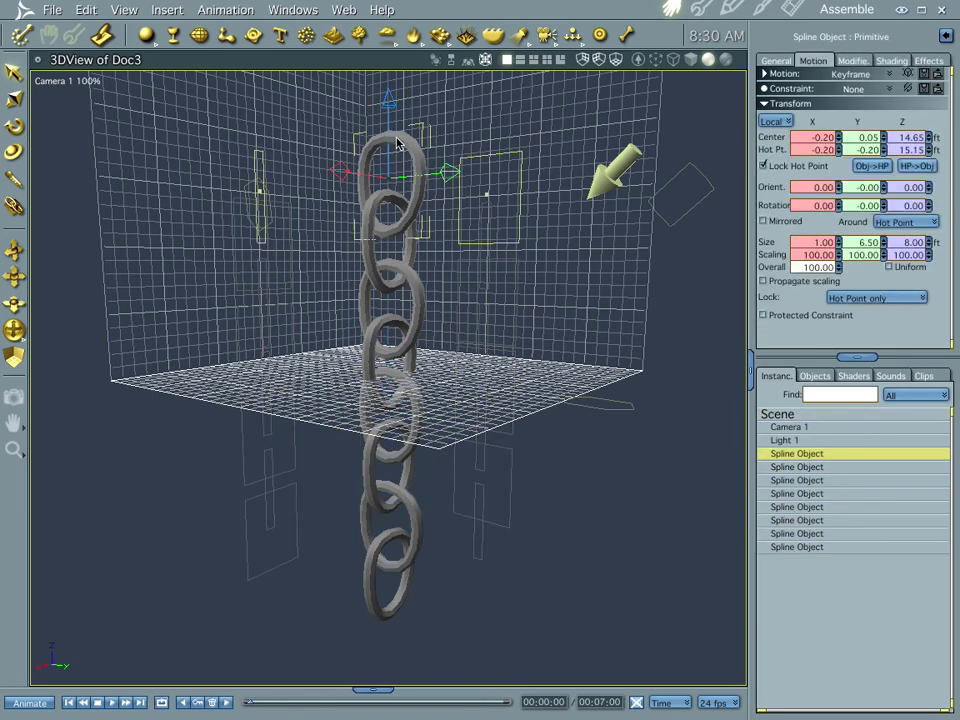
{"action": "left_click", "coordinate": [382, 327]}
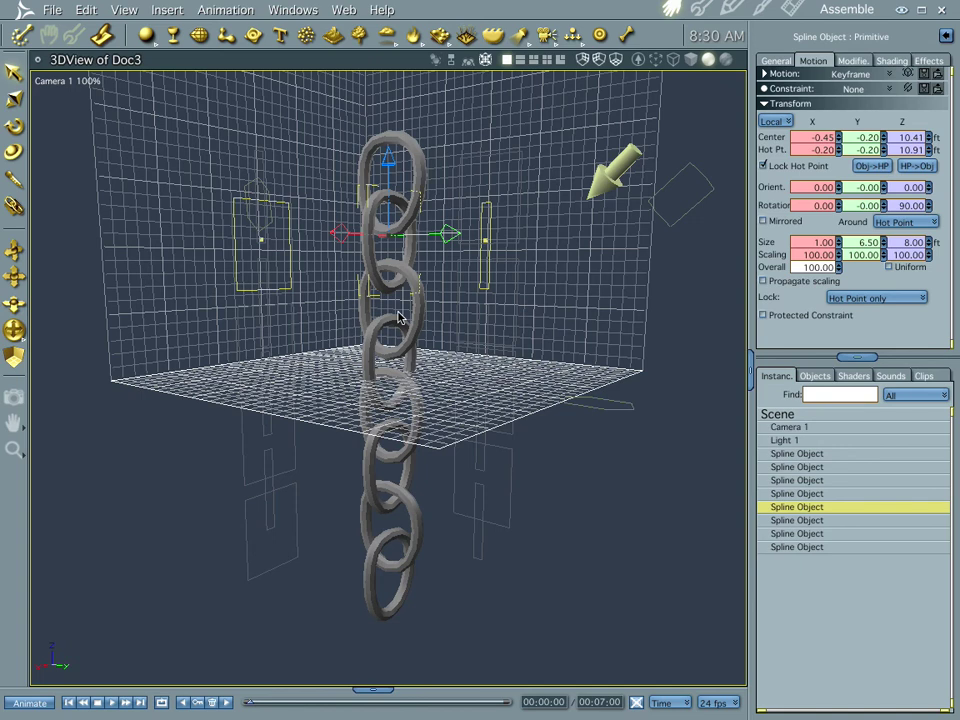
{"action": "left_click", "coordinate": [398, 388], "text": "shift"}
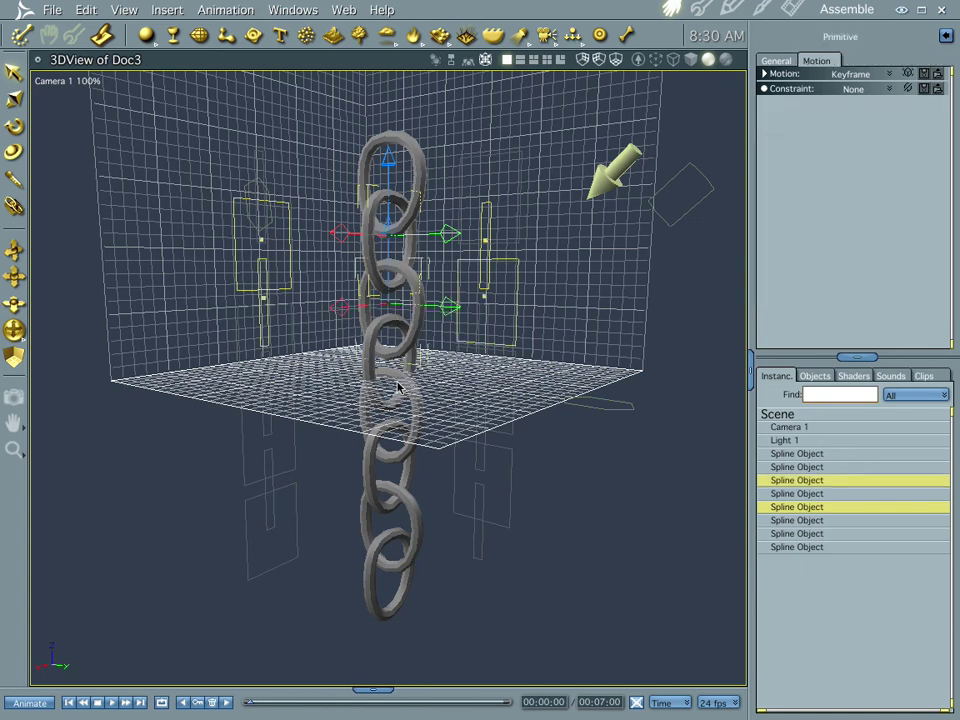
{"action": "left_click", "coordinate": [372, 403], "text": "shift"}
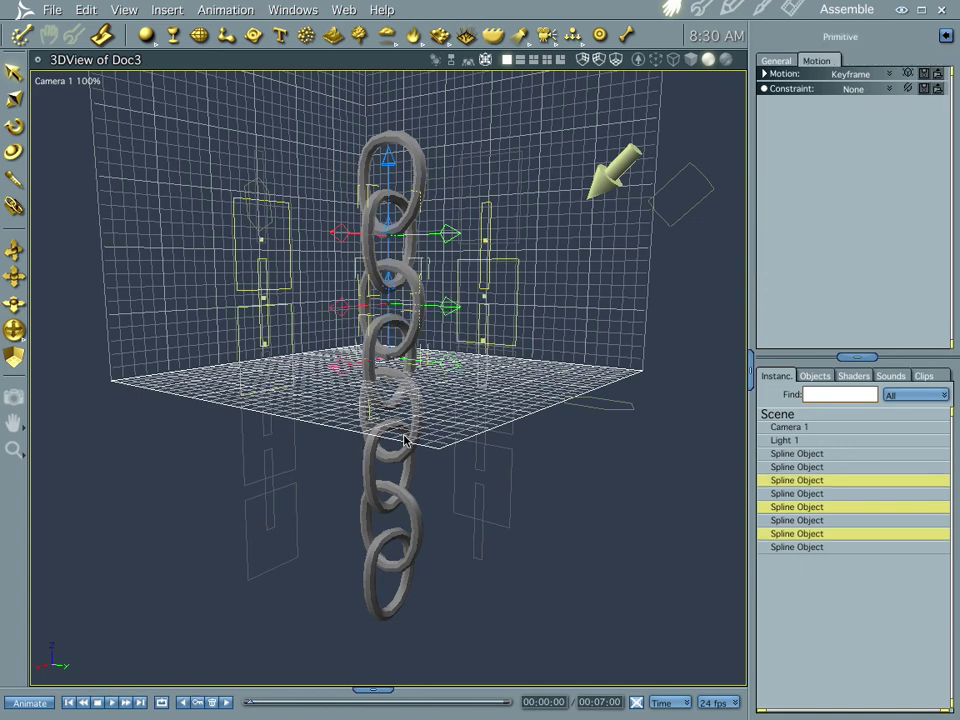
{"action": "left_click", "coordinate": [797, 467]}
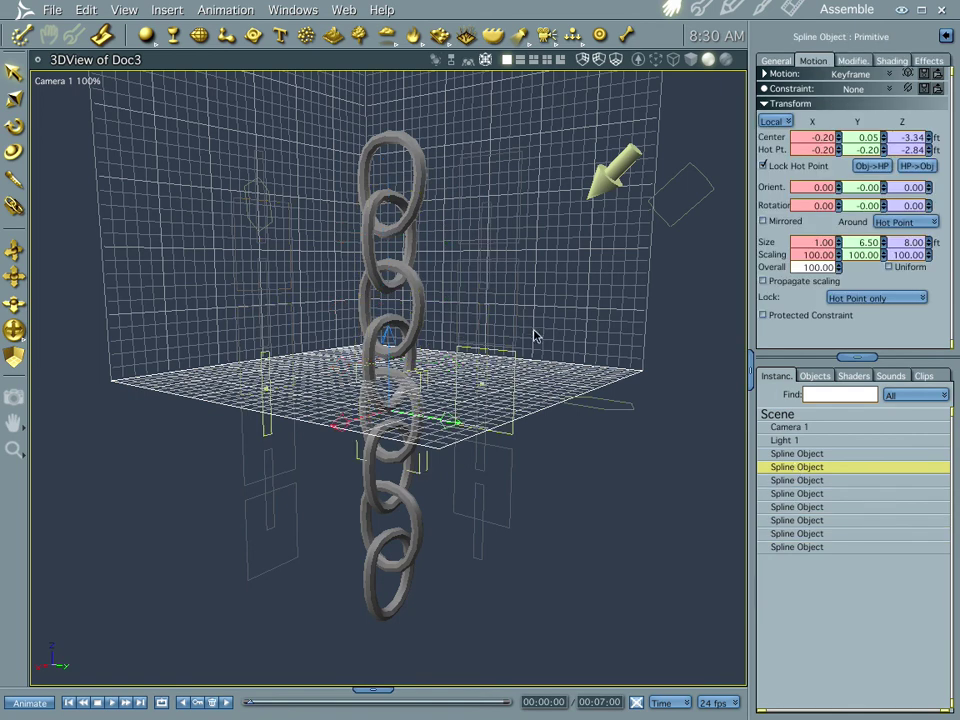
{"action": "left_click", "coordinate": [407, 147]}
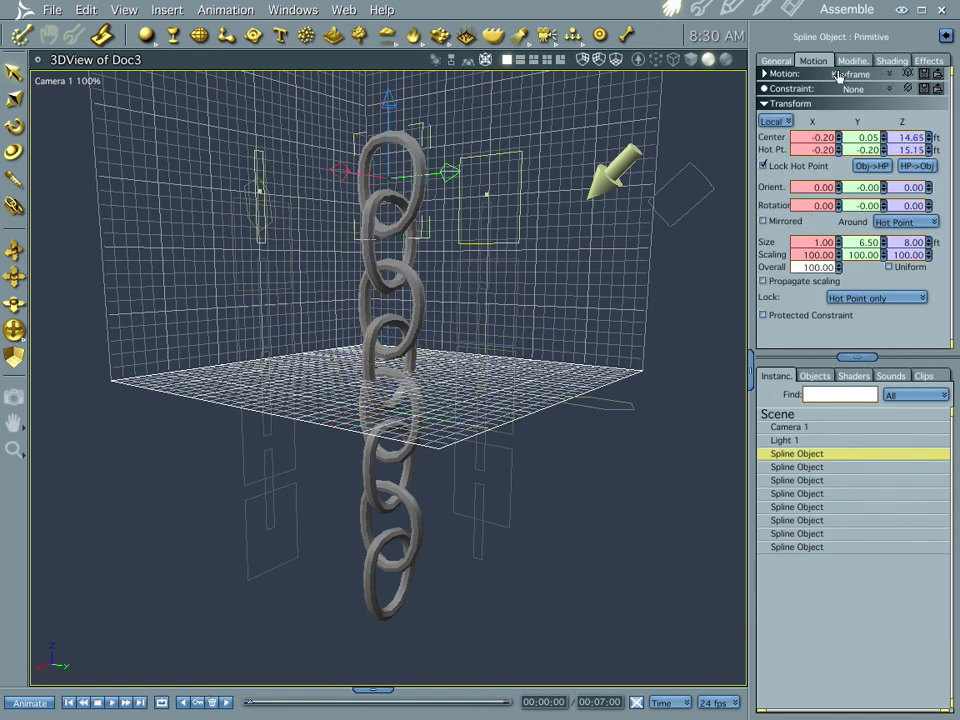
Select the second through eighth Spline Object rows in the Instances list.
{"action": "left_click", "coordinate": [817, 473]}
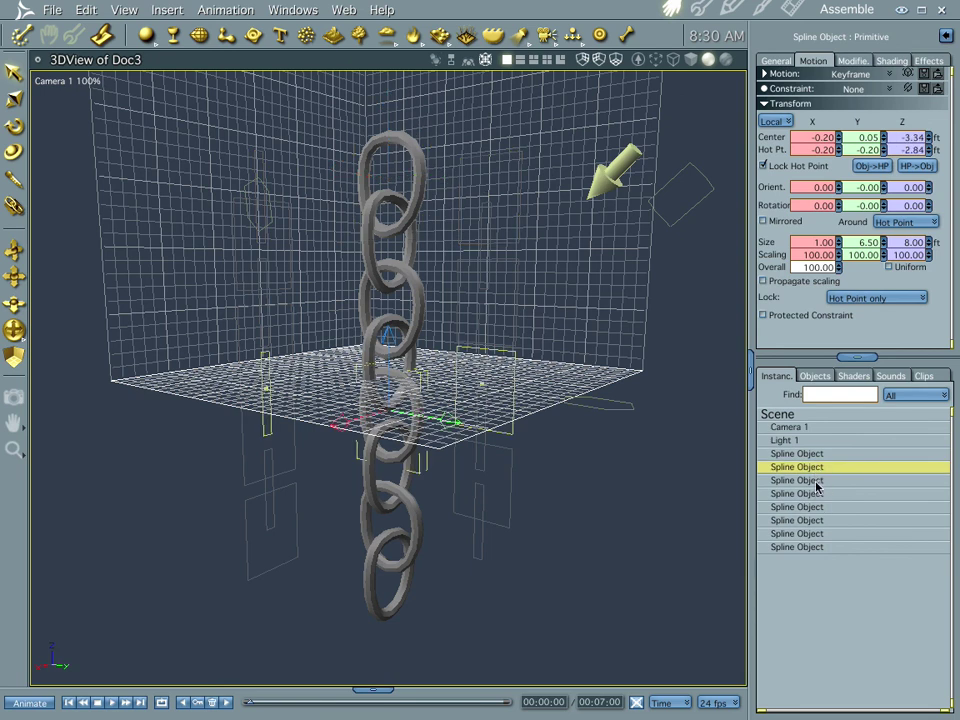
{"action": "left_click", "coordinate": [817, 483], "text": "shift"}
{"action": "left_click", "coordinate": [817, 495], "text": "shift"}
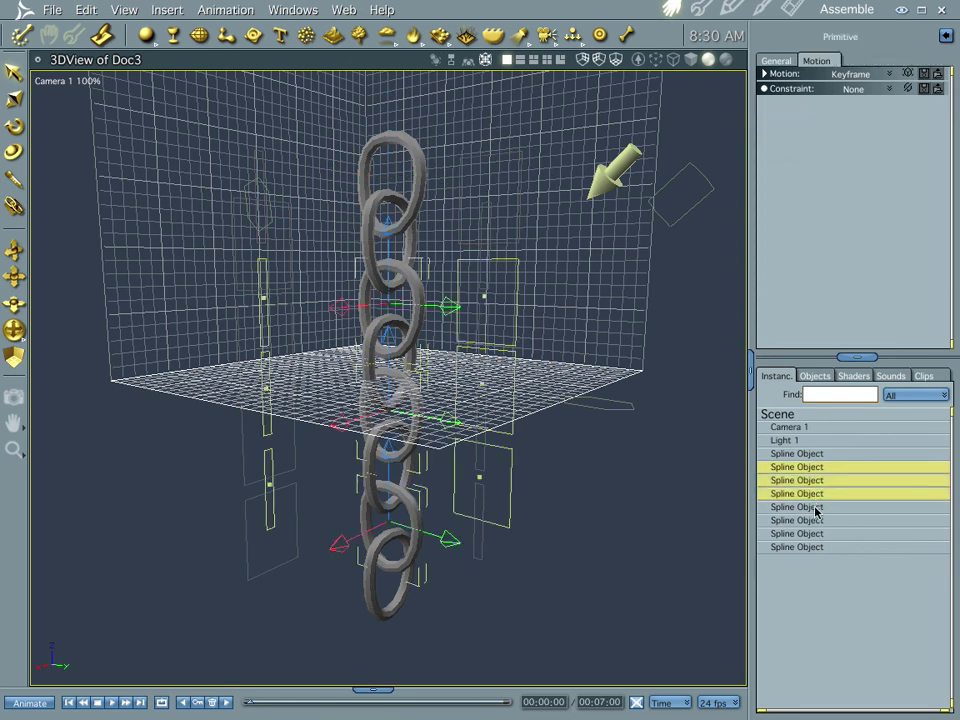
{"action": "left_click", "coordinate": [817, 508], "text": "shift"}
{"action": "left_click", "coordinate": [817, 521], "text": "shift"}
{"action": "left_click", "coordinate": [814, 534], "text": "shift"}
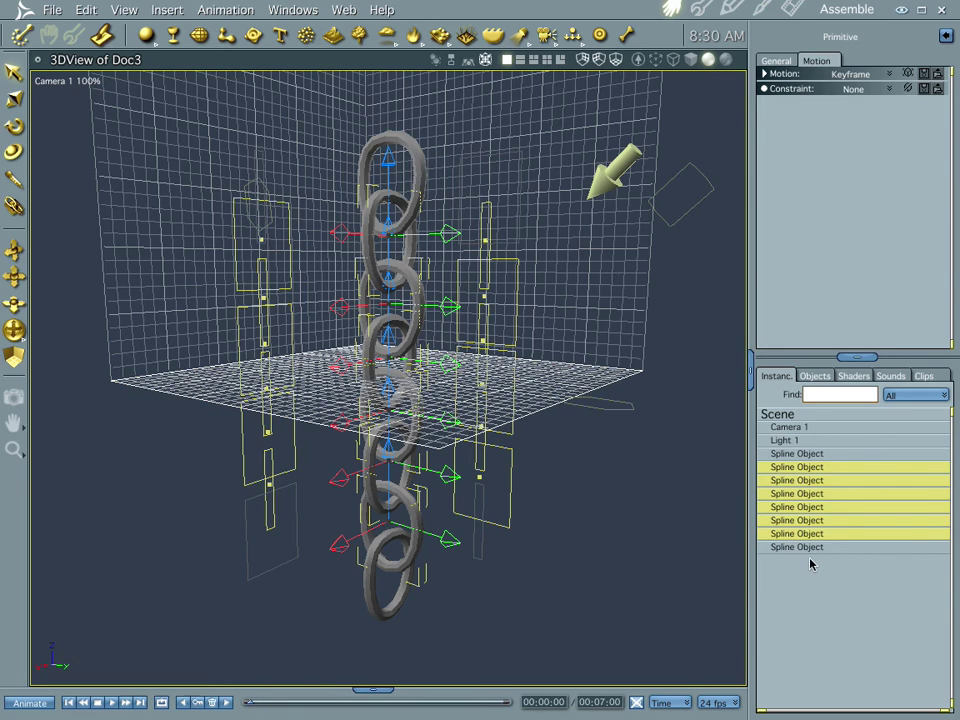
{"action": "left_click", "coordinate": [808, 547], "text": "shift"}
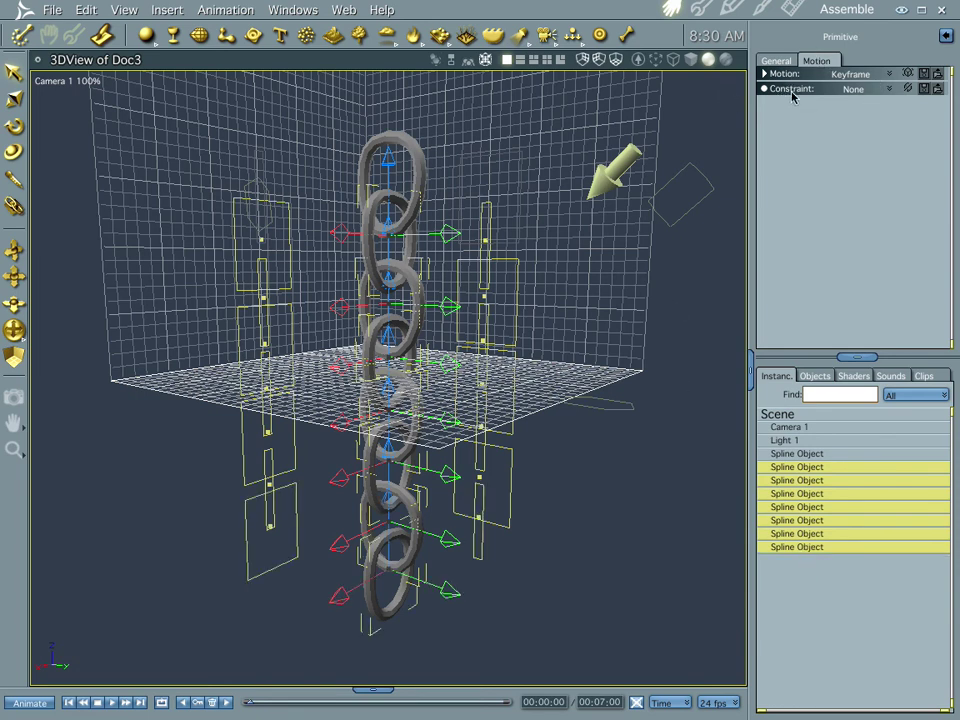
Switch the seven lower links to Physics motion and run the physics simulation.
{"action": "left_click", "coordinate": [889, 75]}
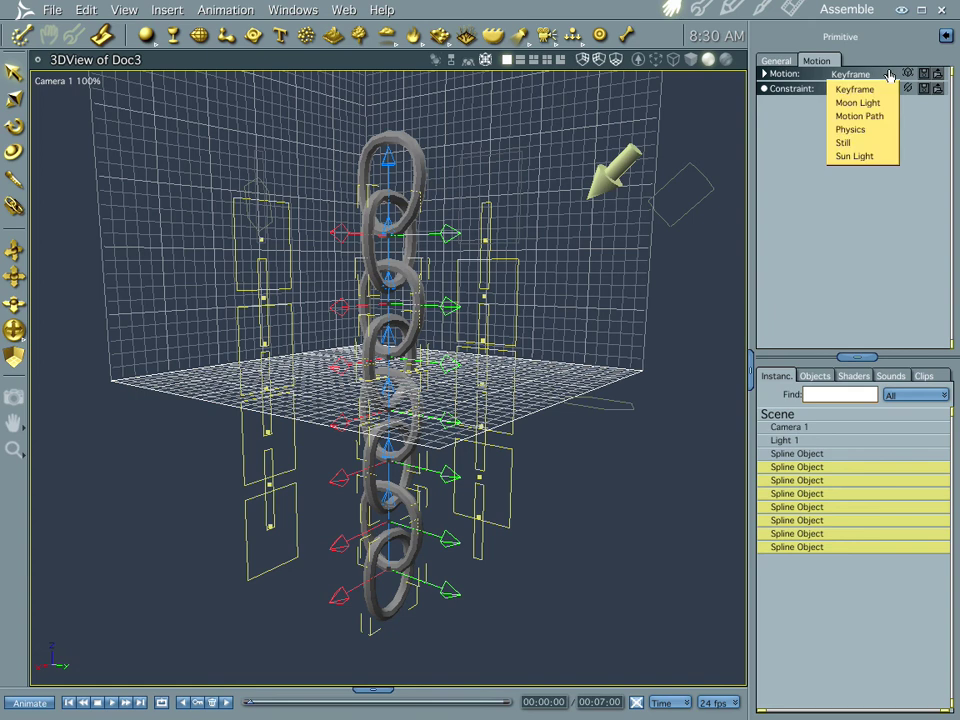
{"action": "left_click", "coordinate": [859, 131]}
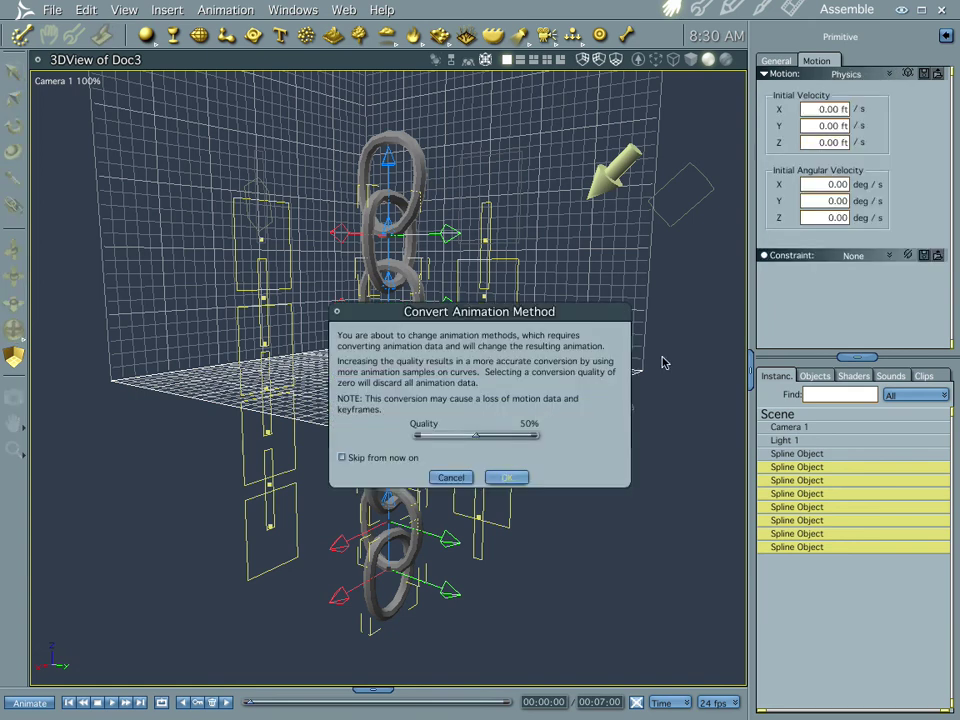
{"action": "left_click", "coordinate": [503, 478]}
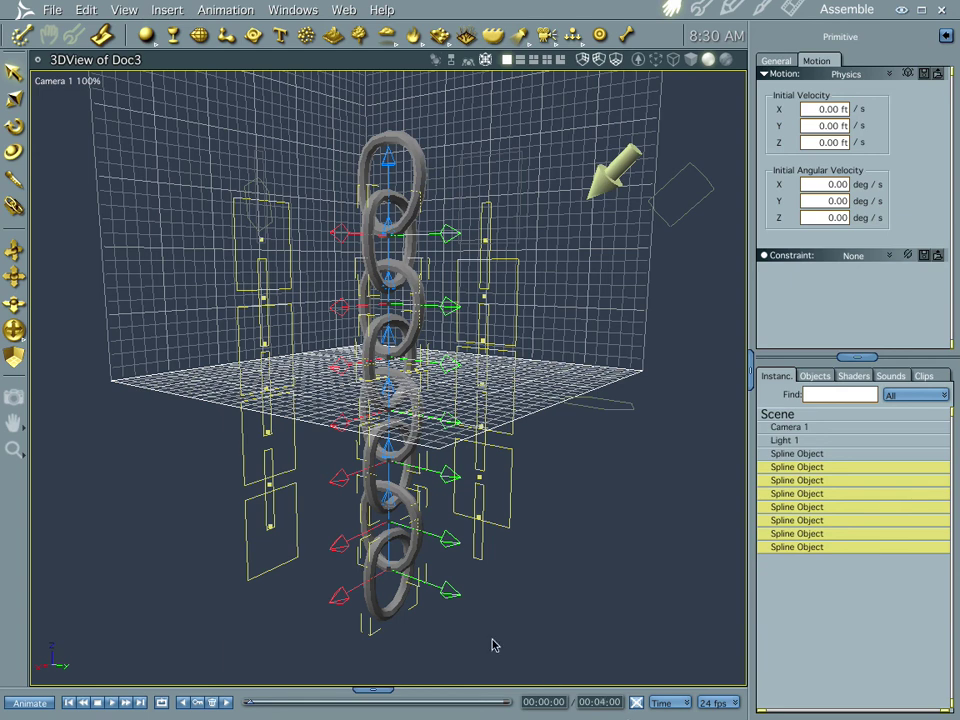
{"action": "left_click", "coordinate": [22, 35]}
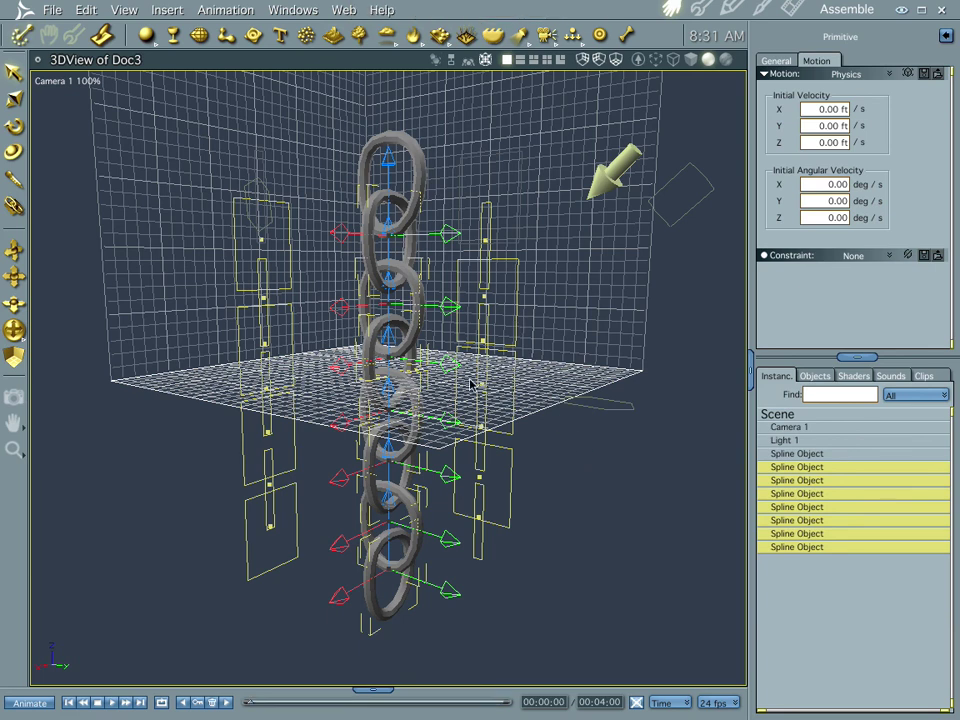
Switch from the Assemble room to the Render room.
{"action": "left_click", "coordinate": [792, 9]}
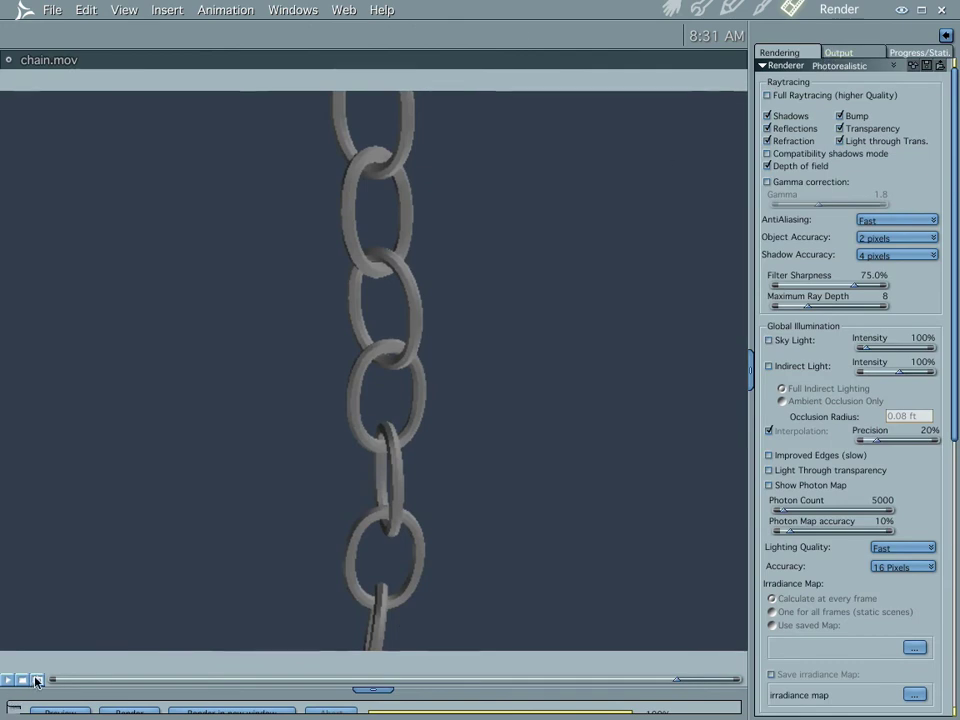
Change the renderer from Photorealistic to Draft and play the chain.mov animation.
{"action": "left_click", "coordinate": [855, 66]}
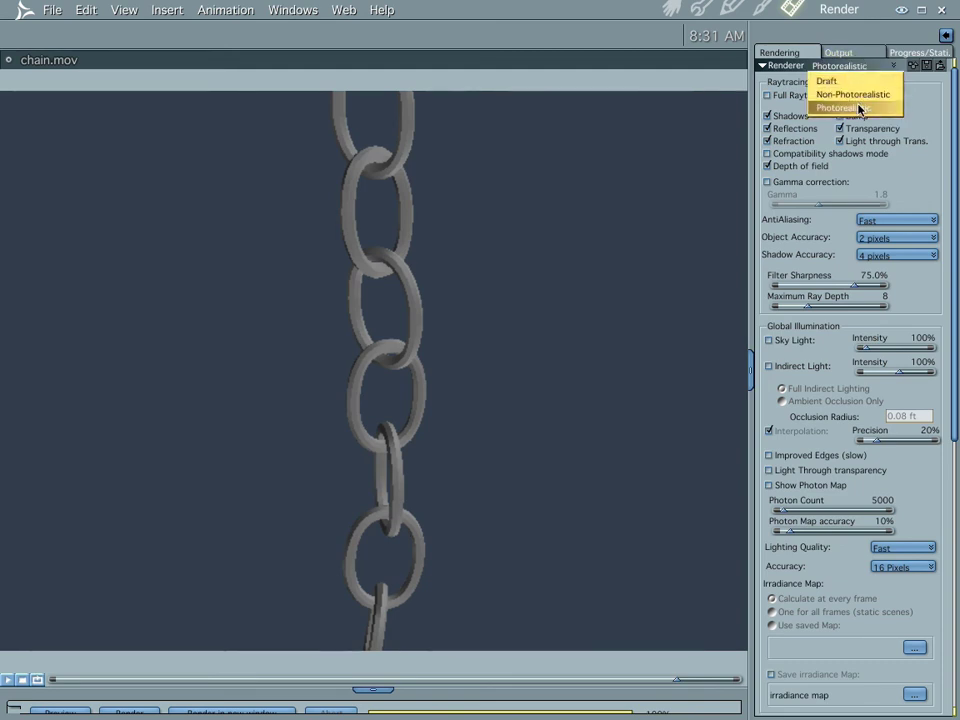
{"action": "left_click", "coordinate": [850, 85]}
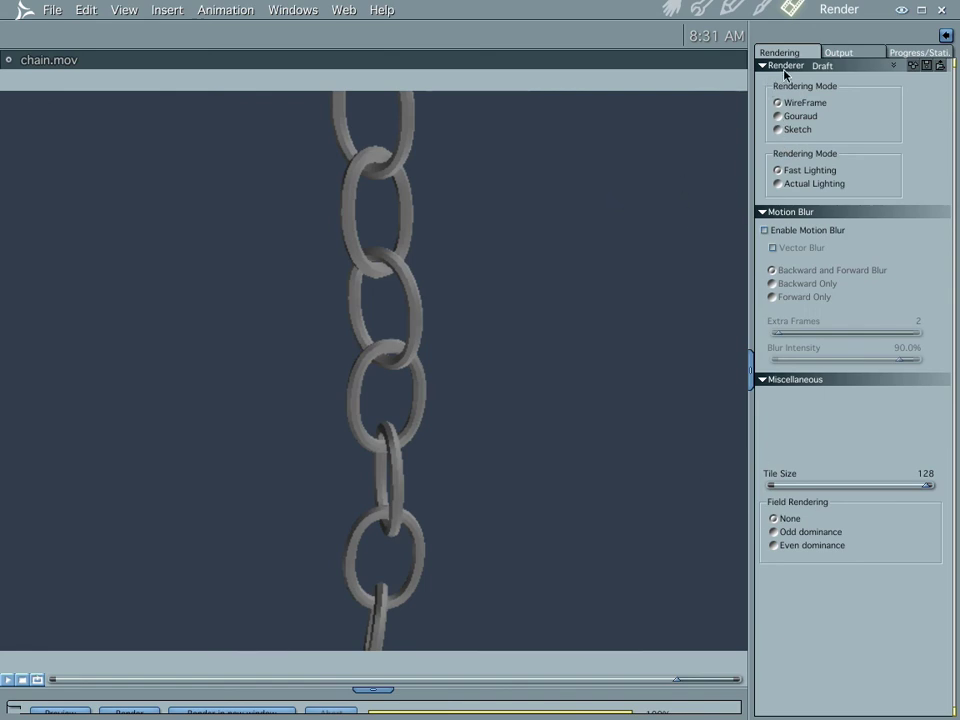
{"action": "left_click", "coordinate": [443, 60]}
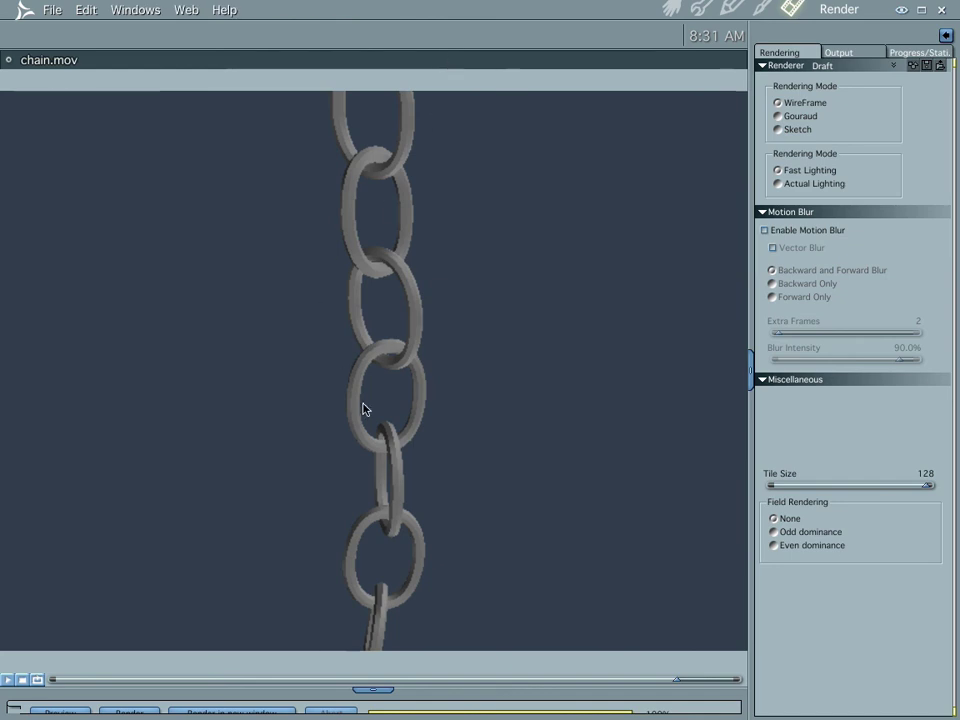
{"action": "left_click", "coordinate": [37, 683]}
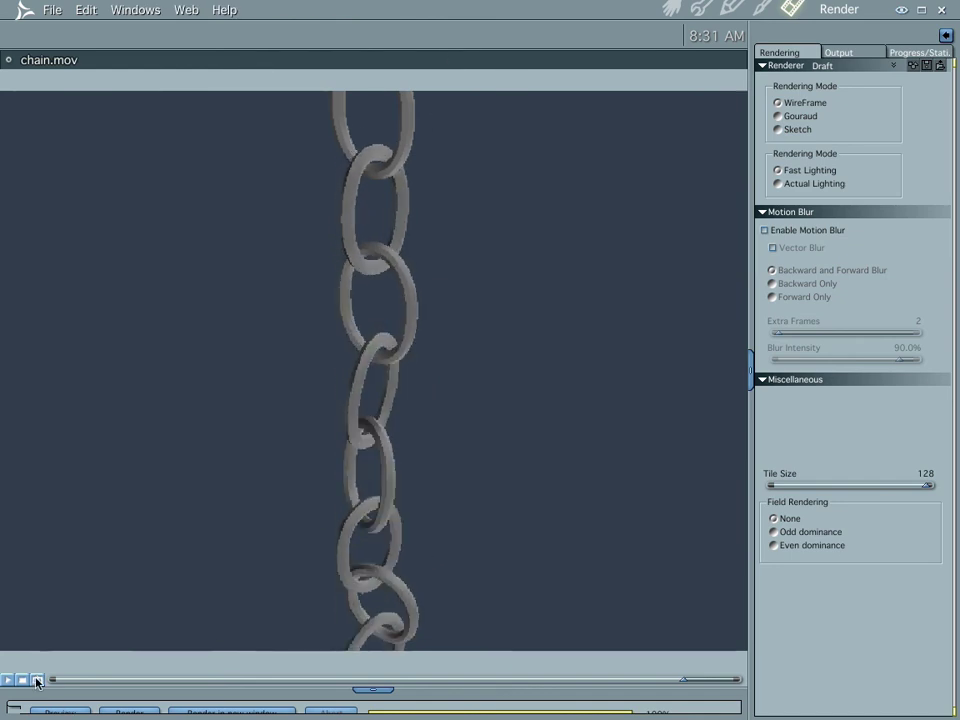